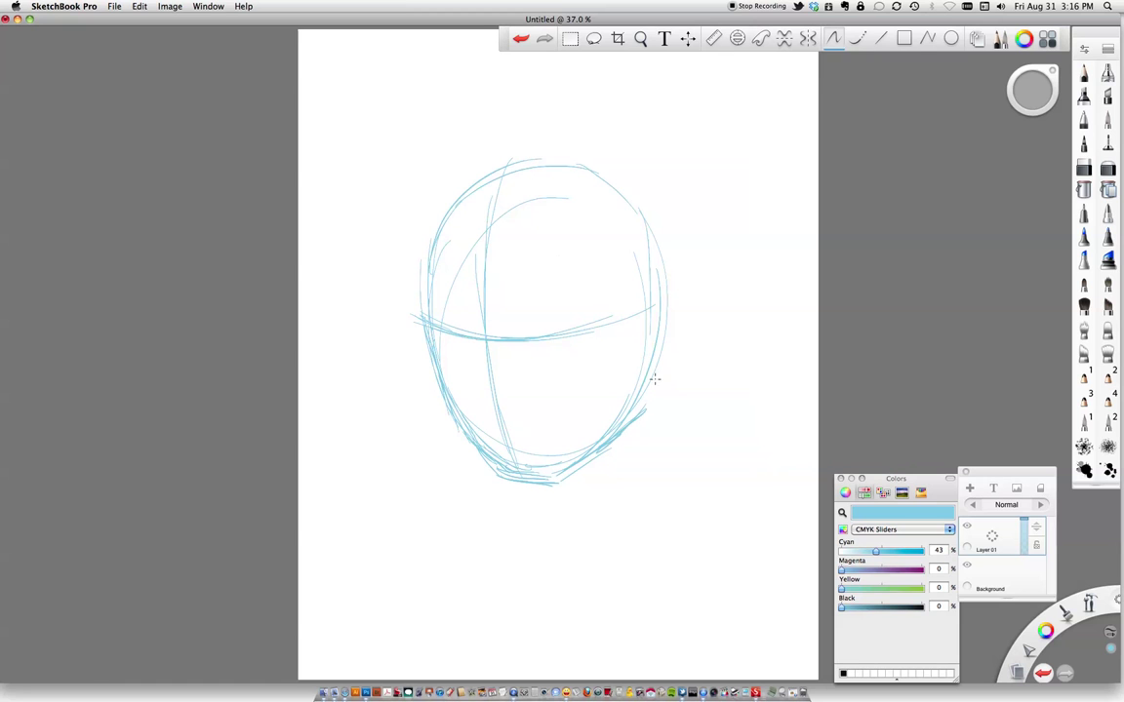
- Sketch the ear on the side of the head, two curved side-plane lines on the cheek and a reinforced eye line
mouse_move(637, 419)
mouse_down()
mouse_move(642, 337)
mouse_move(676, 328)
mouse_move(672, 290)
mouse_move(668, 360)
mouse_up()
mouse_move(668, 361)
mouse_down()
mouse_move(671, 295)
mouse_move(643, 372)
mouse_up()
drag(625, 272, 596, 410)
drag(609, 283, 584, 430)
drag(424, 320, 576, 345)
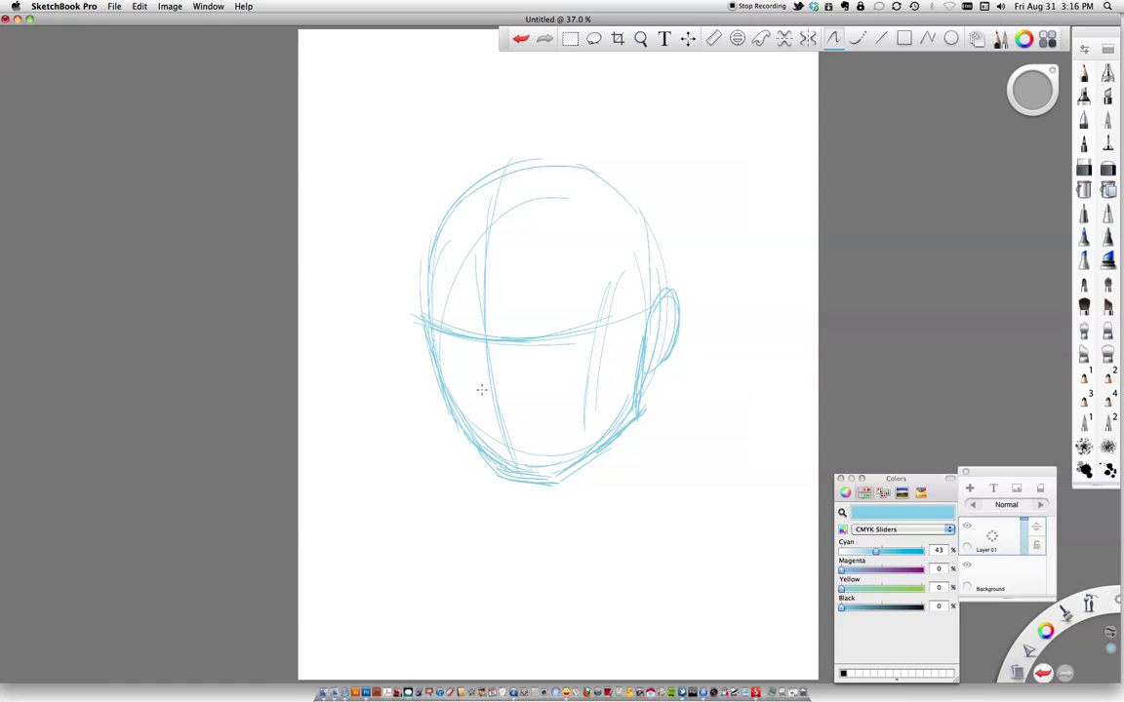
- Mark the nose and mouth levels with short guides, and strengthen the skull outline and vertical centre line
mouse_move(468, 389)
mouse_down()
mouse_move(504, 391)
mouse_move(491, 428)
mouse_move(533, 435)
mouse_up()
mouse_move(422, 310)
mouse_down()
mouse_move(428, 221)
mouse_move(509, 161)
mouse_up()
drag(449, 193, 572, 164)
mouse_move(423, 273)
mouse_down()
mouse_move(436, 203)
mouse_move(423, 266)
mouse_move(469, 175)
mouse_move(440, 205)
mouse_move(521, 154)
mouse_move(497, 165)
mouse_move(591, 157)
mouse_move(640, 193)
mouse_move(659, 294)
mouse_up()
mouse_move(658, 246)
mouse_down()
mouse_move(597, 159)
mouse_move(513, 154)
mouse_move(489, 202)
mouse_up()
mouse_move(525, 163)
mouse_down()
mouse_move(474, 249)
mouse_move(471, 320)
mouse_up()
mouse_move(479, 230)
mouse_down()
mouse_move(481, 374)
mouse_move(473, 312)
mouse_move(487, 413)
mouse_move(472, 328)
mouse_move(503, 439)
mouse_up()
drag(481, 332, 504, 436)
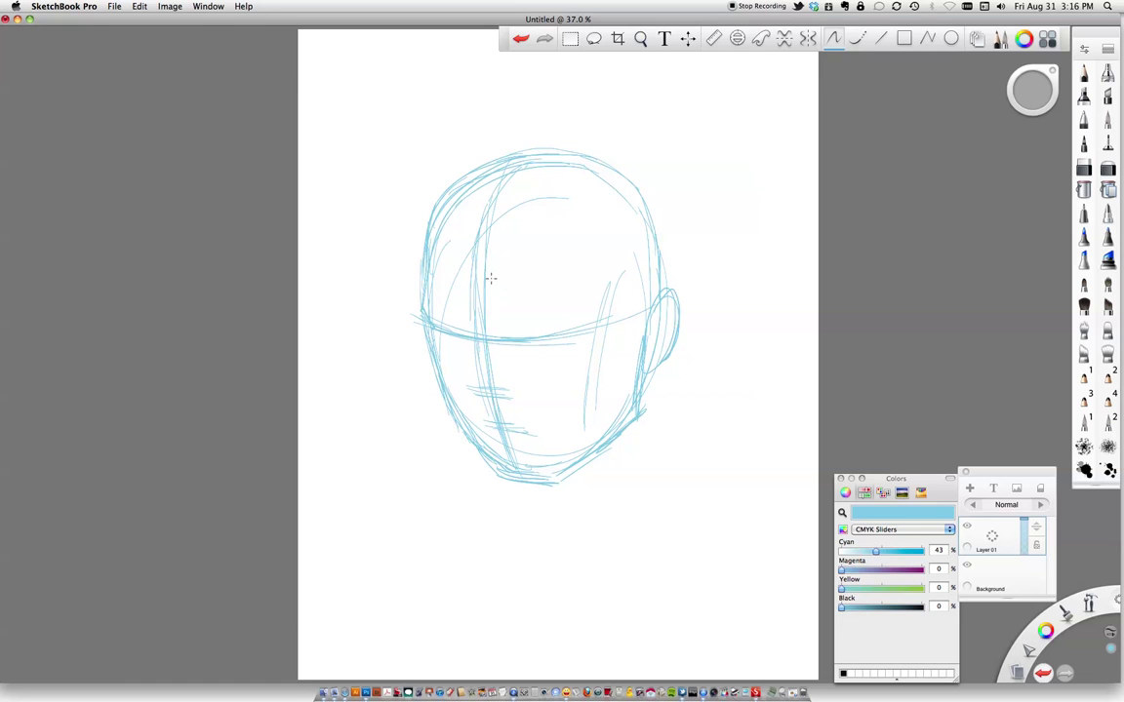
- Sketch both narrowed eyes along the eye line and rough in the nose on the centre line
key(space)
mouse_move(493, 312)
mouse_down()
mouse_move(584, 319)
mouse_move(545, 318)
mouse_up()
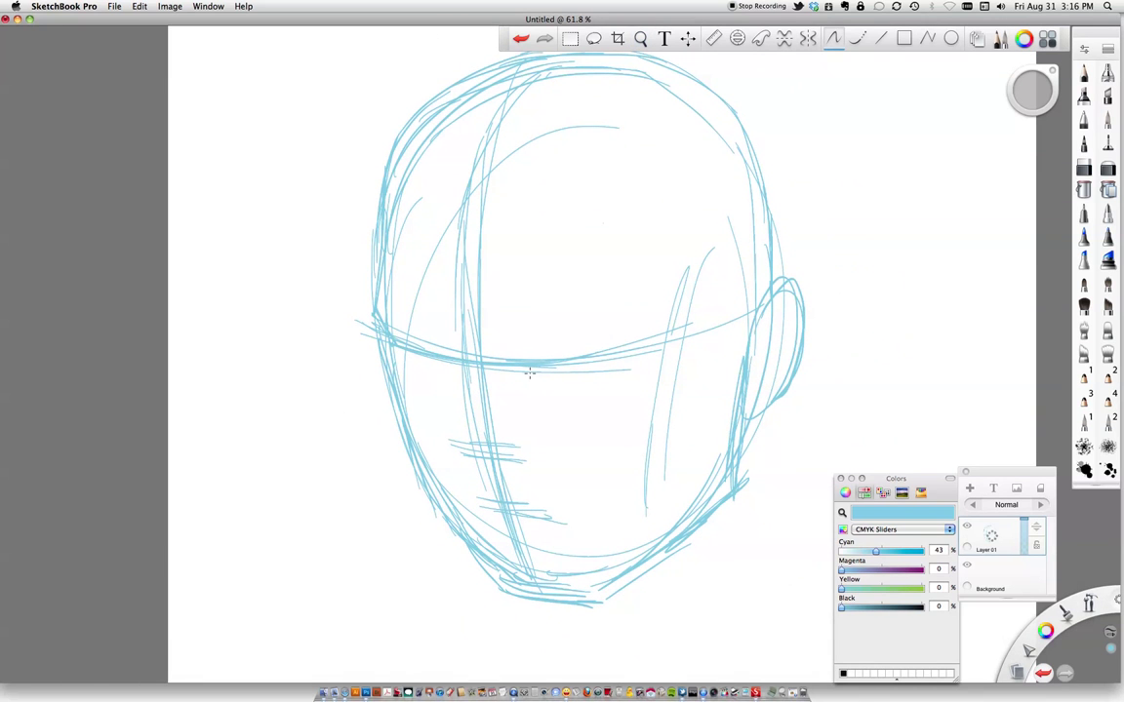
drag(531, 367, 593, 349)
mouse_move(527, 369)
mouse_down()
mouse_move(568, 385)
mouse_move(596, 370)
mouse_move(525, 366)
mouse_move(554, 364)
mouse_move(547, 382)
mouse_move(530, 373)
mouse_move(591, 356)
mouse_up()
mouse_move(452, 370)
mouse_down()
mouse_move(398, 348)
mouse_move(445, 370)
mouse_move(471, 441)
mouse_move(467, 404)
mouse_move(470, 438)
mouse_up()
mouse_move(469, 366)
mouse_down()
mouse_move(464, 447)
mouse_move(477, 460)
mouse_move(495, 444)
mouse_move(528, 455)
mouse_up()
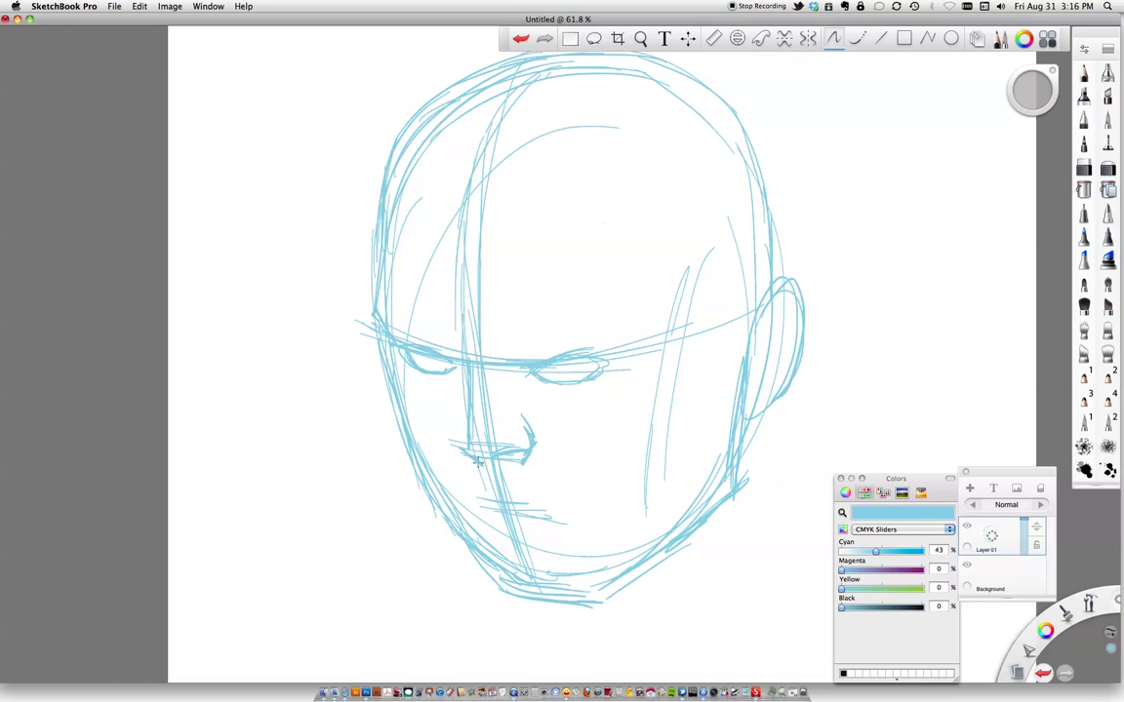
- Refine the nose tip and bridge, and add the angled eyebrows and a straight mouth line
drag(472, 429, 465, 450)
drag(466, 369, 458, 438)
mouse_move(461, 353)
mouse_down()
mouse_move(415, 312)
mouse_move(384, 326)
mouse_move(373, 312)
mouse_up()
mouse_move(529, 339)
mouse_down()
mouse_move(575, 319)
mouse_move(618, 318)
mouse_up()
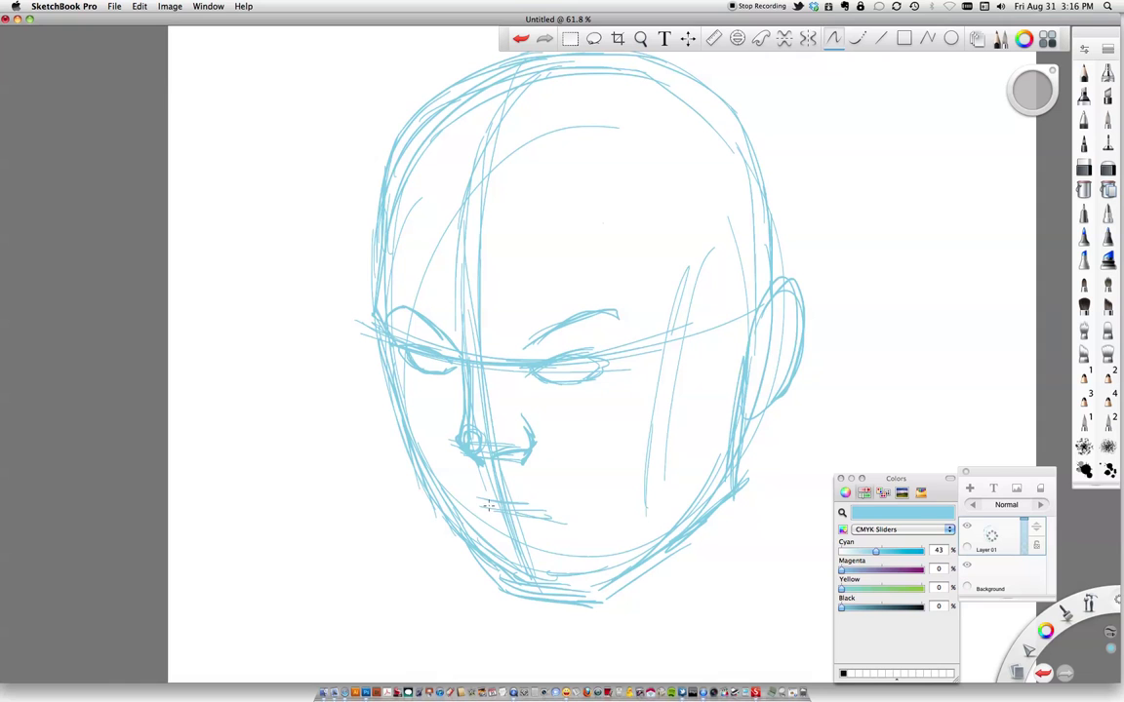
drag(470, 500, 563, 513)
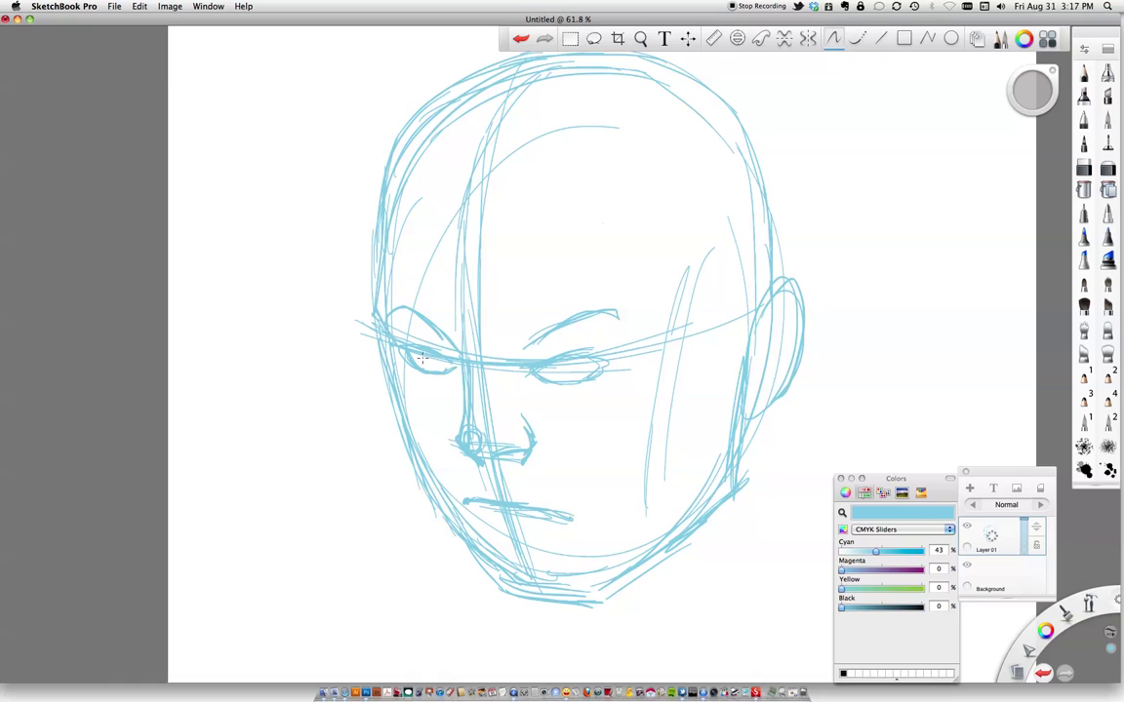
- Add the irises, darken the eye outlines, and detail the nostril and the groove above the mouth
drag(425, 357, 443, 362)
drag(569, 367, 592, 367)
drag(450, 434, 459, 414)
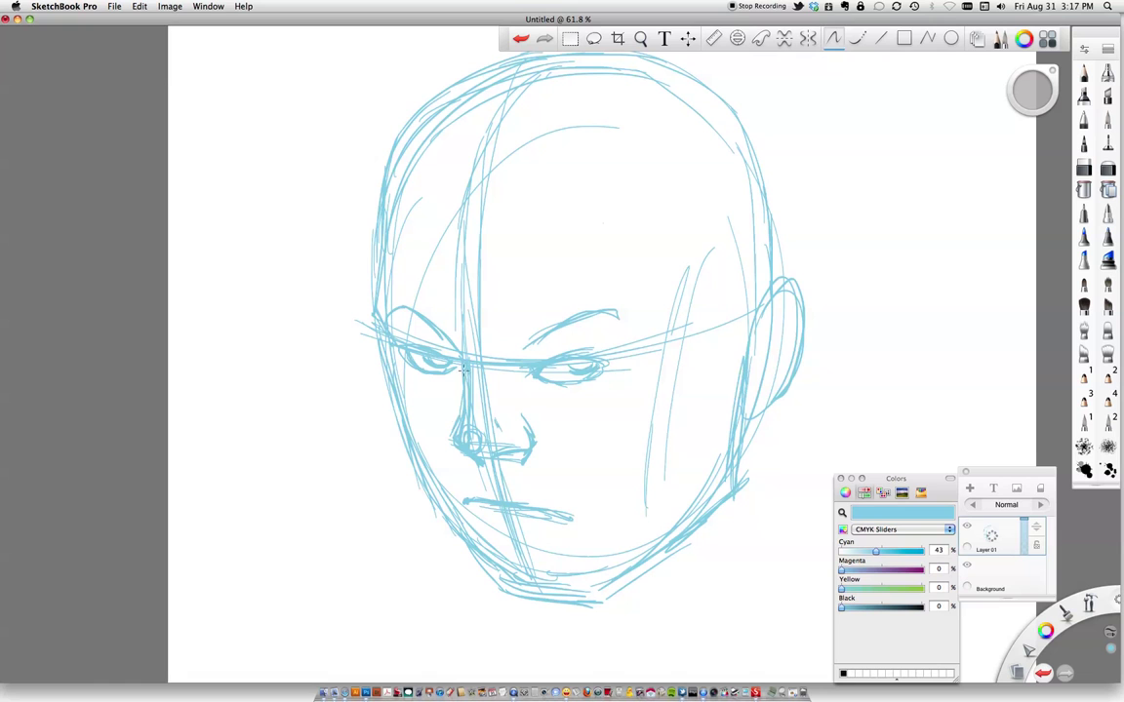
mouse_move(420, 366)
mouse_down()
mouse_move(463, 365)
mouse_move(407, 350)
mouse_up()
mouse_move(533, 376)
mouse_down()
mouse_move(593, 377)
mouse_move(598, 354)
mouse_up()
mouse_move(475, 457)
mouse_down()
mouse_move(490, 458)
mouse_move(493, 492)
mouse_up()
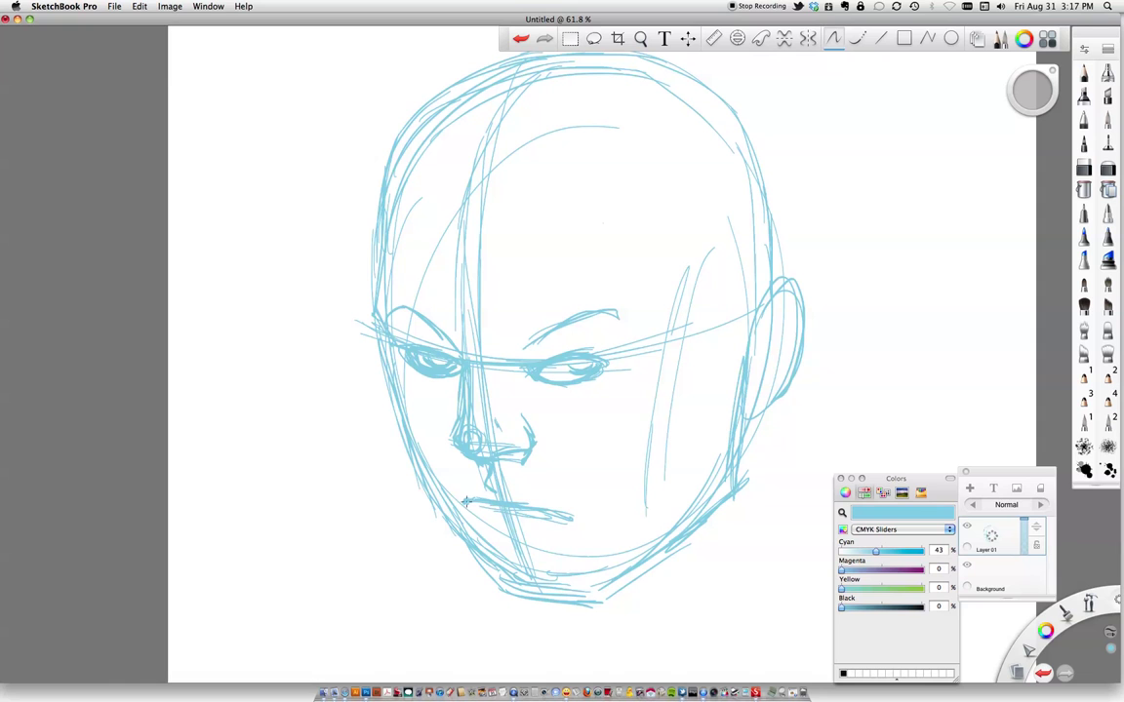
- Reinforce the cheek, jaw and ear contours with heavier strokes and extend the mouth line to a sharper corner
mouse_move(387, 335)
mouse_down()
mouse_move(389, 376)
mouse_move(380, 331)
mouse_move(417, 465)
mouse_up()
mouse_move(399, 413)
mouse_down()
mouse_move(451, 540)
mouse_move(436, 511)
mouse_move(483, 571)
mouse_move(458, 537)
mouse_move(505, 576)
mouse_move(498, 566)
mouse_move(525, 569)
mouse_move(495, 566)
mouse_move(546, 598)
mouse_move(535, 593)
mouse_move(527, 583)
mouse_move(592, 595)
mouse_move(622, 576)
mouse_move(556, 595)
mouse_move(691, 525)
mouse_move(642, 564)
mouse_move(736, 476)
mouse_move(718, 480)
mouse_move(720, 495)
mouse_move(731, 407)
mouse_move(745, 419)
mouse_move(772, 410)
mouse_move(796, 370)
mouse_move(785, 281)
mouse_up()
drag(465, 500, 597, 514)
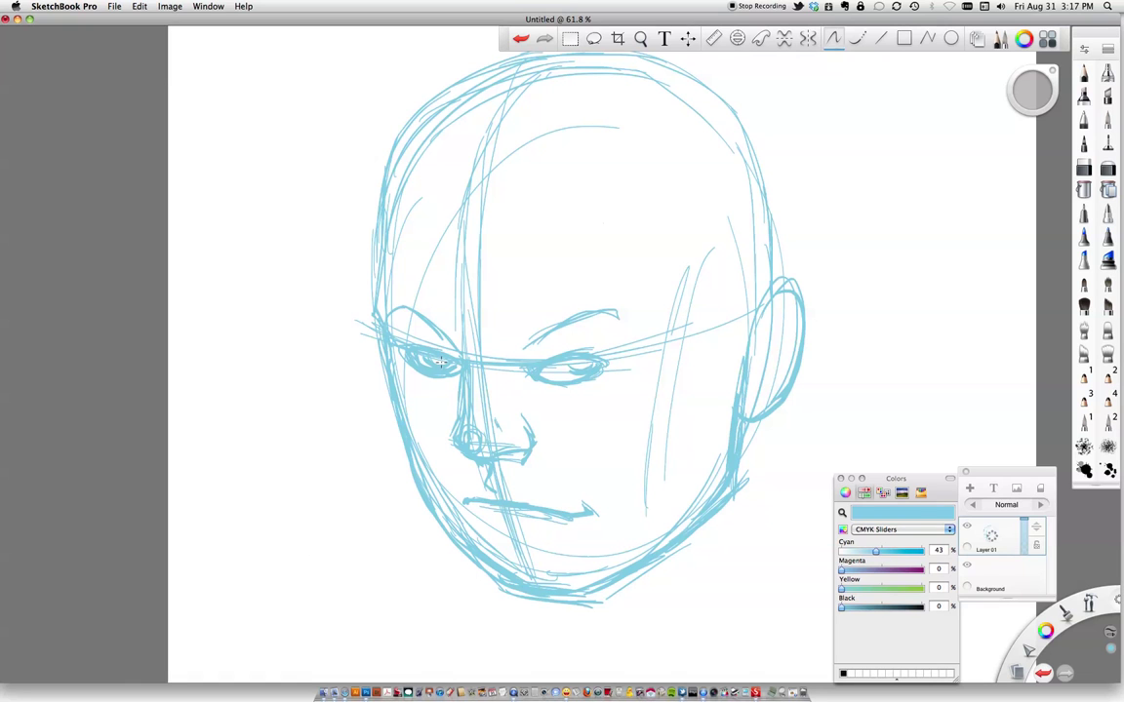
- Draw a pointed mask outline around both eyes, joined across the bridge of the nose
drag(394, 317, 440, 338)
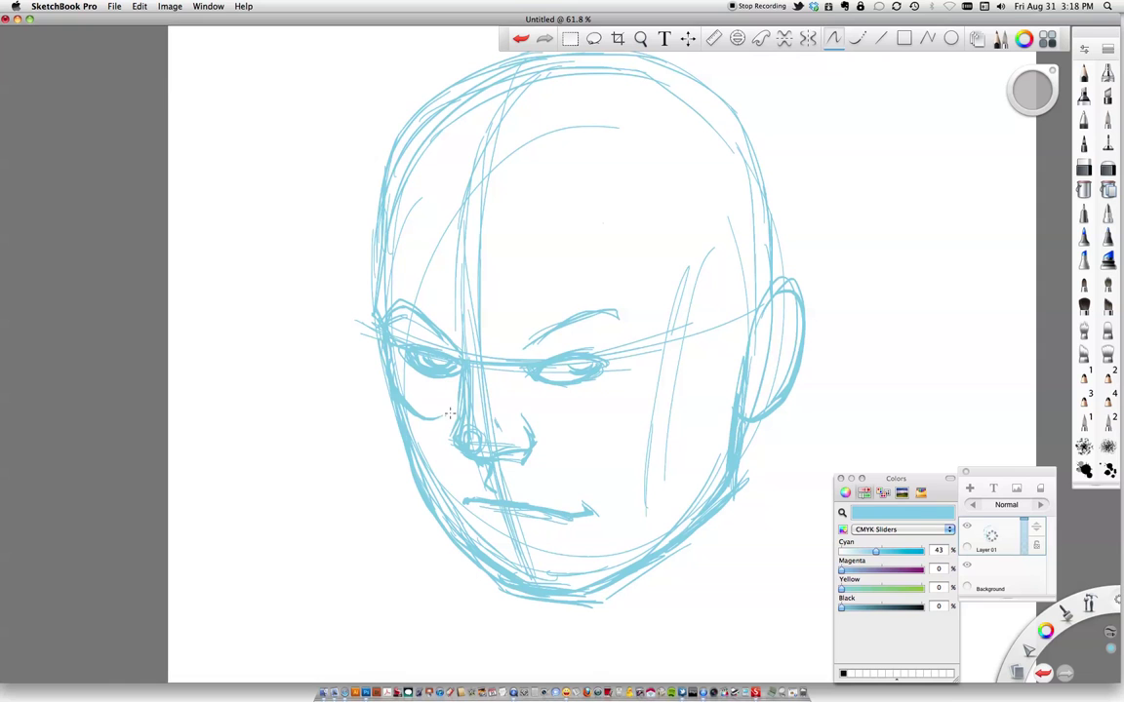
mouse_move(520, 347)
mouse_down()
mouse_move(601, 306)
mouse_move(641, 323)
mouse_move(608, 311)
mouse_move(516, 346)
mouse_move(524, 391)
mouse_move(515, 358)
mouse_move(509, 375)
mouse_move(554, 416)
mouse_move(509, 392)
mouse_move(583, 422)
mouse_move(570, 420)
mouse_move(633, 398)
mouse_move(641, 381)
mouse_move(567, 427)
mouse_move(648, 353)
mouse_up()
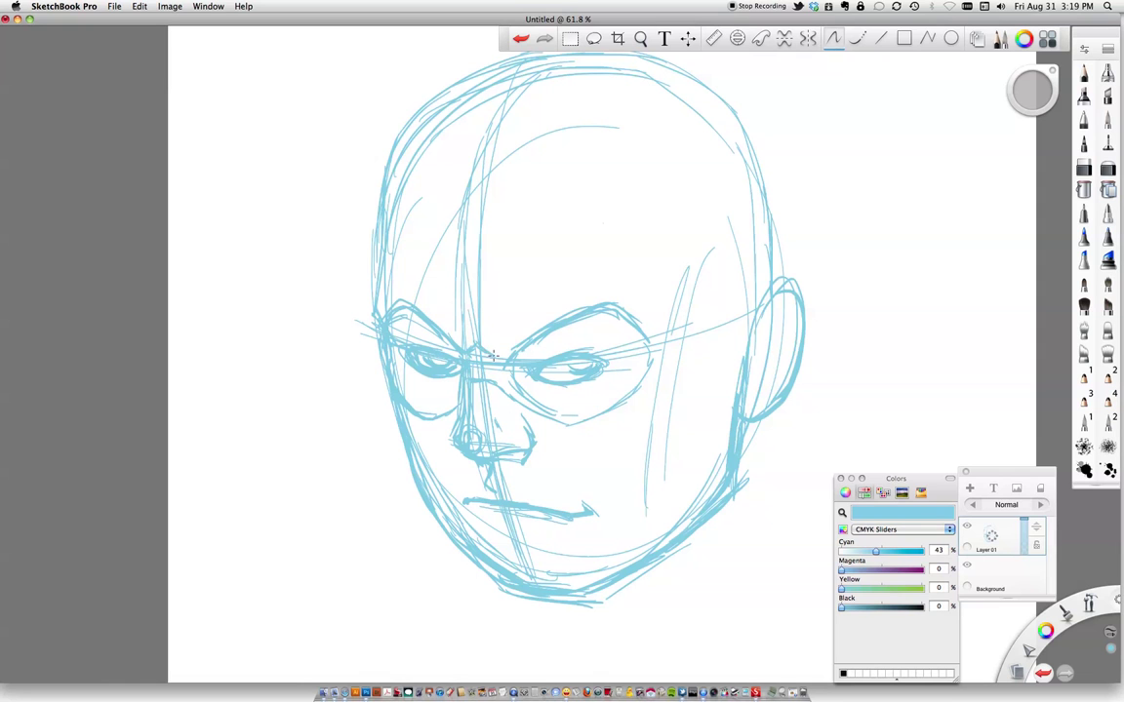
drag(514, 348, 581, 310)
mouse_move(575, 268)
mouse_down()
mouse_move(640, 326)
mouse_move(639, 400)
mouse_move(593, 422)
mouse_up()
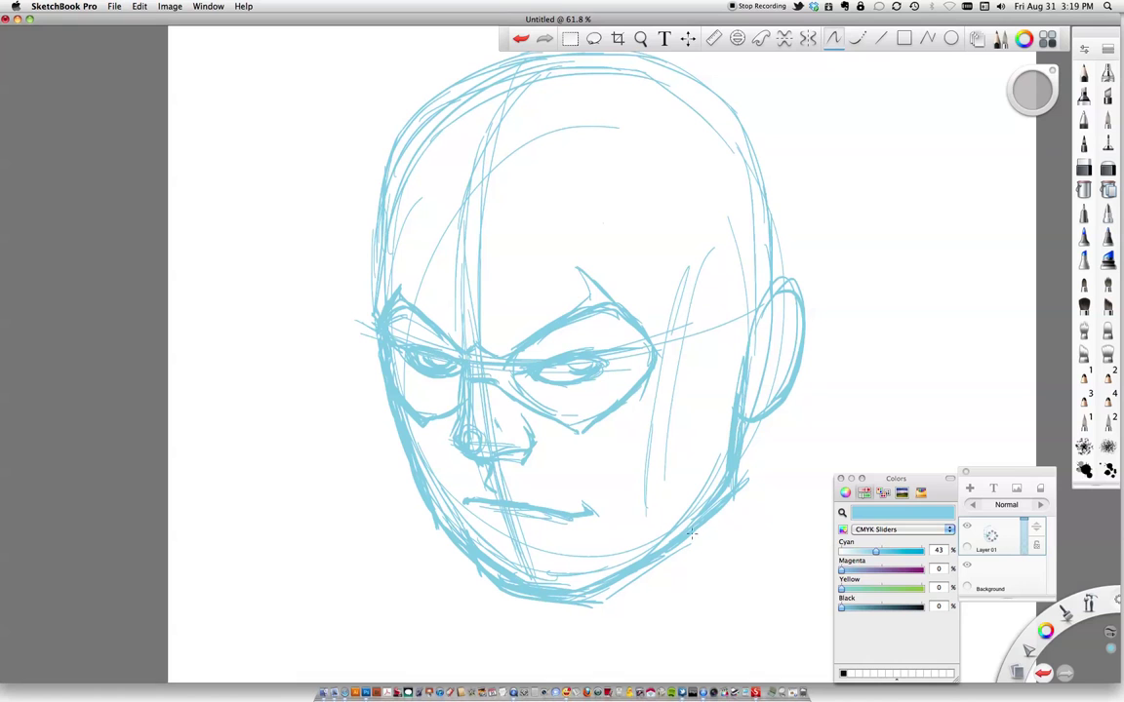
- Refine the ear and jaw edge, and sketch a widow's-peak hairline running down past the temple to the sideburn
drag(735, 480, 745, 426)
mouse_move(762, 345)
mouse_down()
mouse_move(790, 306)
mouse_move(793, 330)
mouse_move(755, 327)
mouse_move(775, 289)
mouse_move(797, 299)
mouse_move(804, 326)
mouse_move(742, 414)
mouse_move(787, 360)
mouse_move(791, 328)
mouse_move(782, 360)
mouse_move(801, 342)
mouse_move(790, 398)
mouse_move(753, 422)
mouse_up()
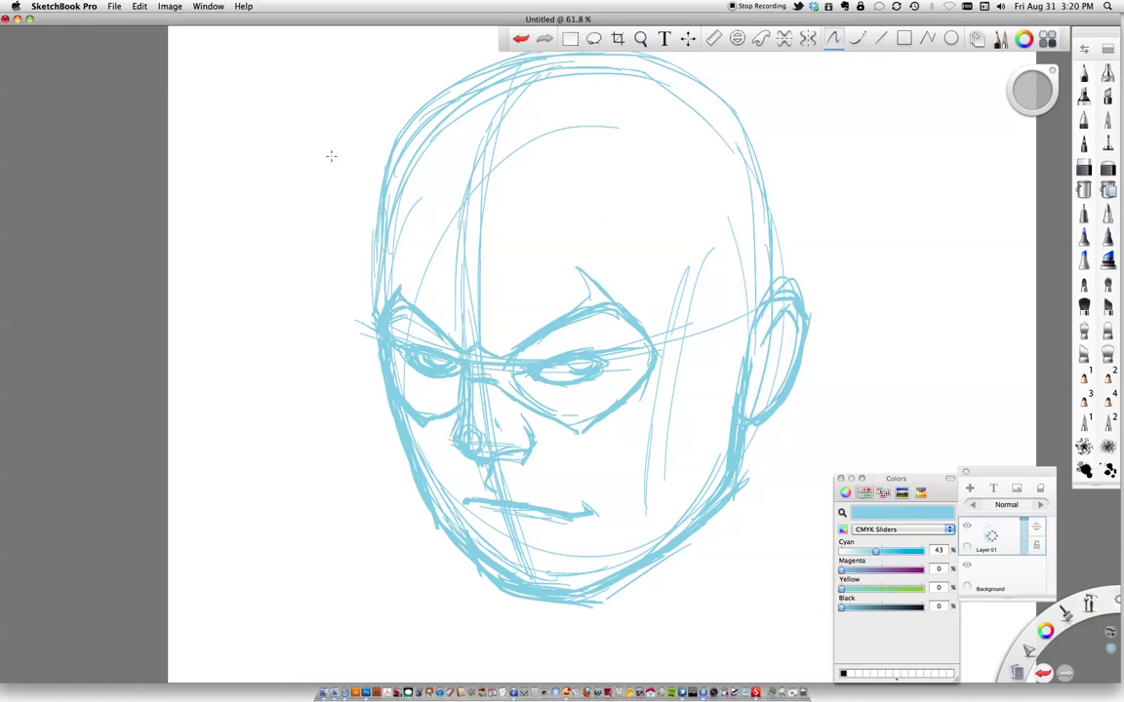
mouse_move(478, 209)
mouse_down()
mouse_move(645, 158)
mouse_move(680, 196)
mouse_move(673, 248)
mouse_move(709, 279)
mouse_move(709, 353)
mouse_up()
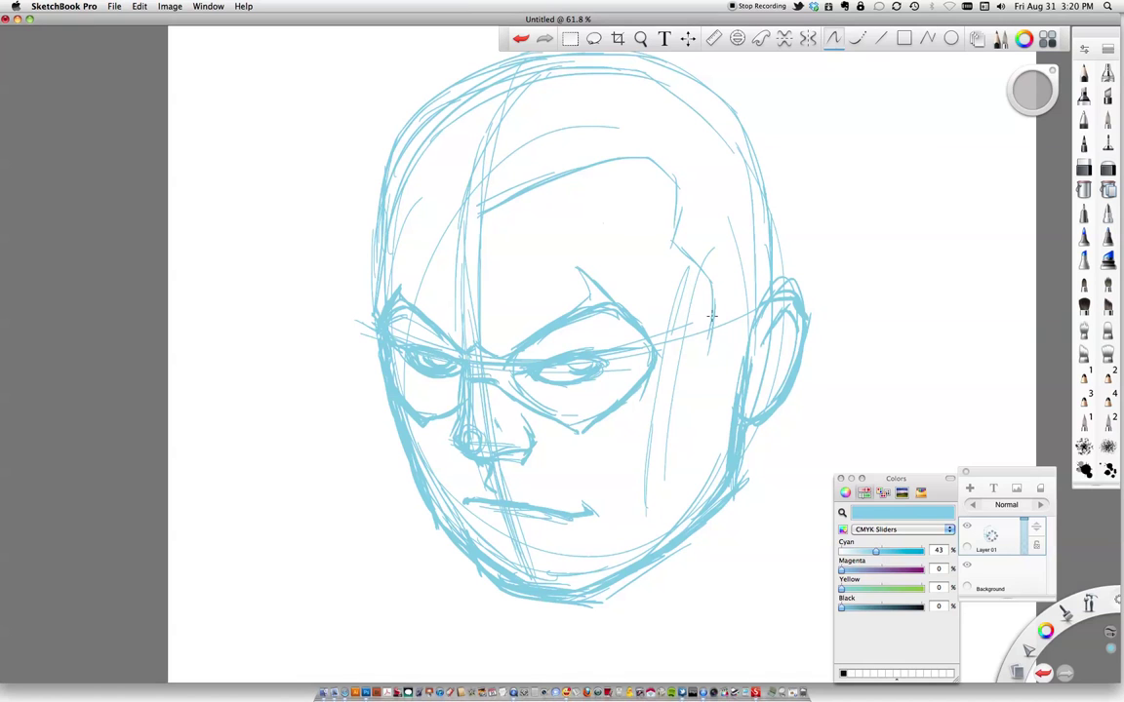
mouse_move(720, 280)
mouse_down()
mouse_move(726, 339)
mouse_move(749, 280)
mouse_up()
mouse_move(731, 325)
mouse_down()
mouse_move(754, 270)
mouse_move(762, 285)
mouse_up()
drag(648, 478, 684, 418)
mouse_move(677, 263)
mouse_down()
mouse_move(676, 221)
mouse_move(647, 154)
mouse_move(521, 199)
mouse_move(525, 185)
mouse_move(470, 217)
mouse_move(411, 164)
mouse_move(422, 175)
mouse_move(392, 180)
mouse_up()
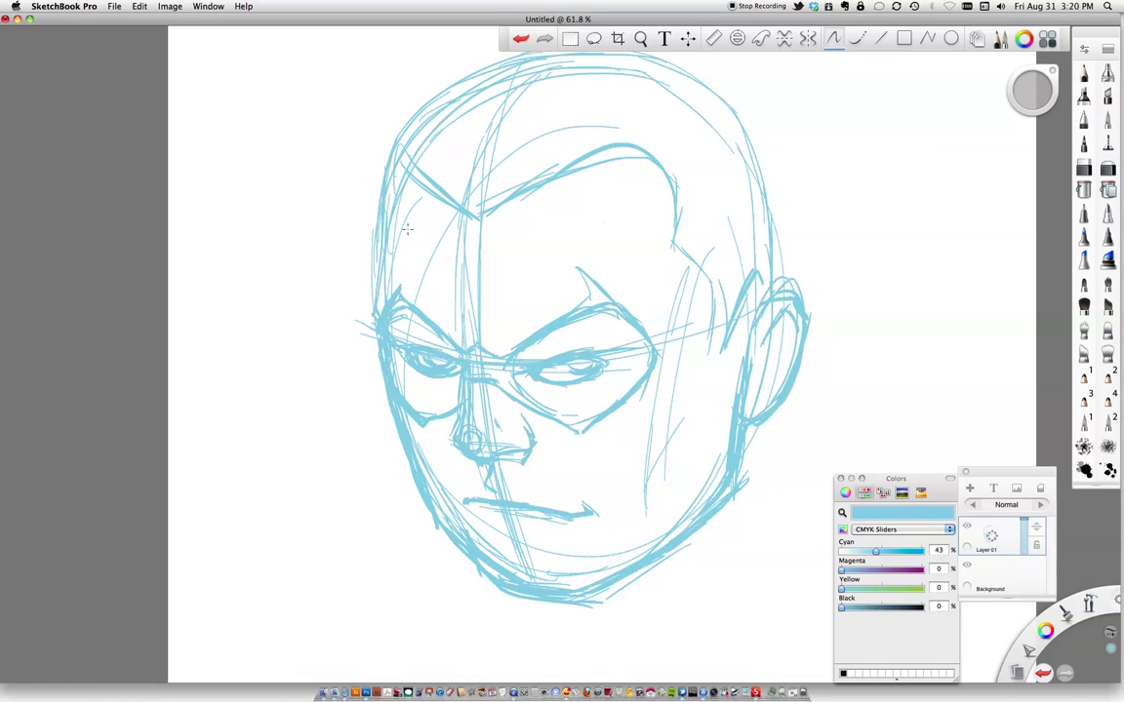
mouse_move(383, 266)
mouse_down()
mouse_move(379, 194)
mouse_move(373, 305)
mouse_move(382, 195)
mouse_up()
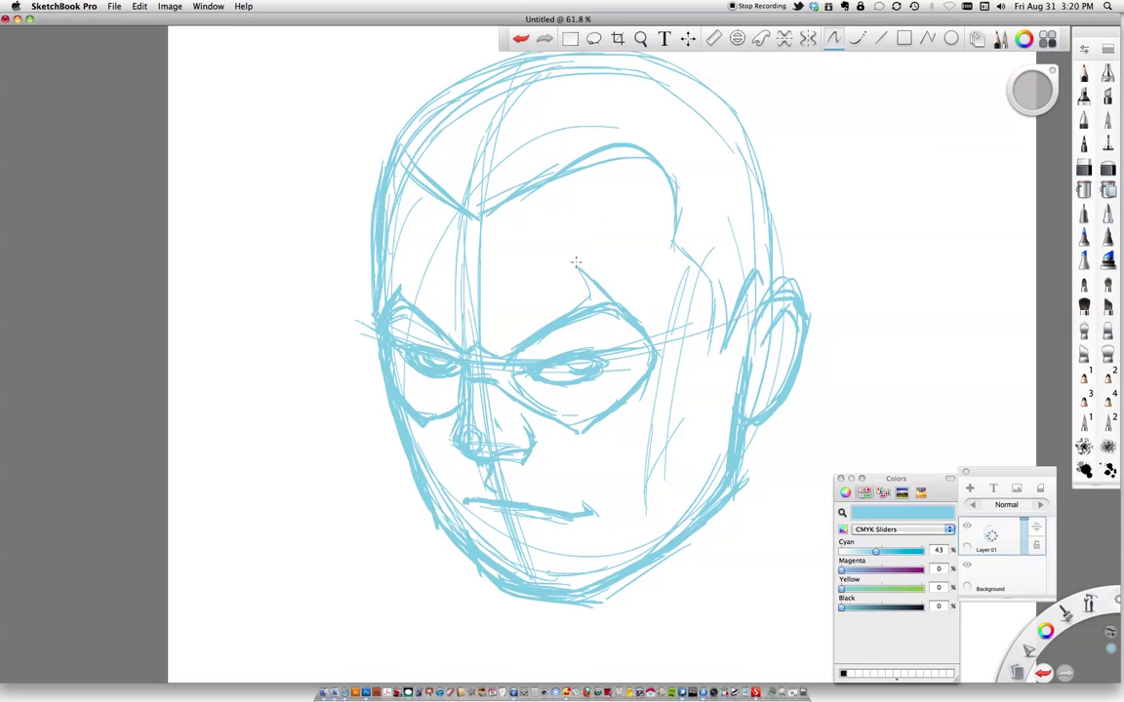
- Sketch the hair volume above the skull, the neck lines under the jaw and a short lower-lip line
key(space)
drag(629, 339, 578, 337)
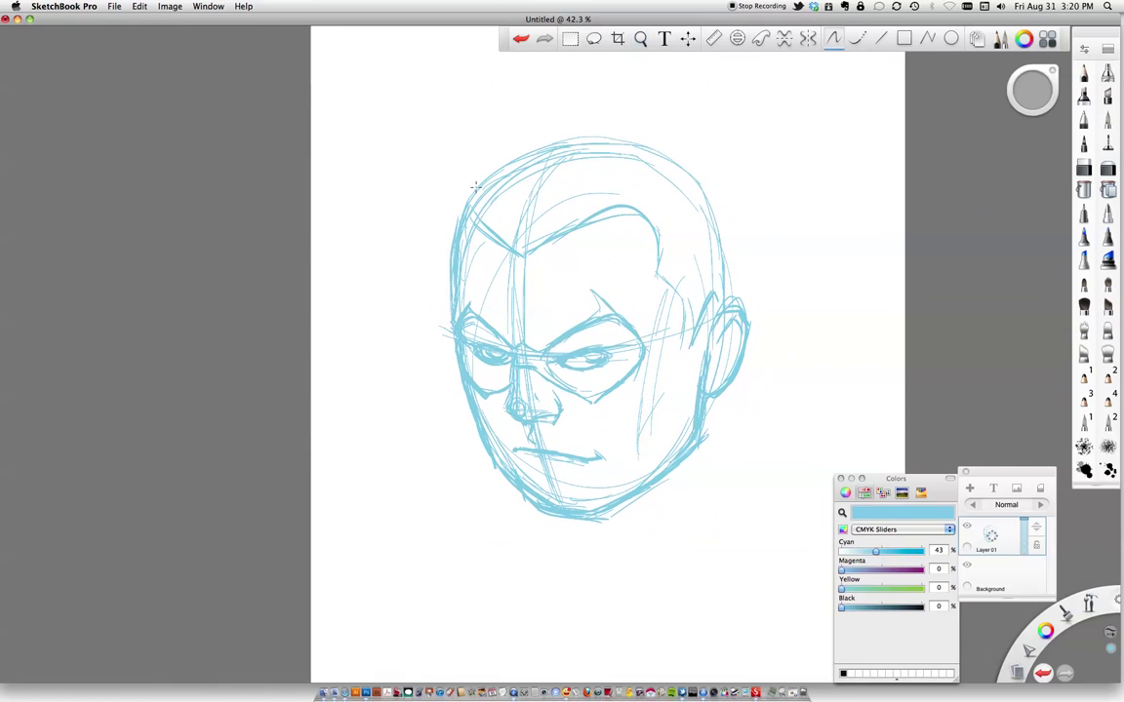
mouse_move(463, 190)
mouse_down()
mouse_move(501, 158)
mouse_move(610, 133)
mouse_up()
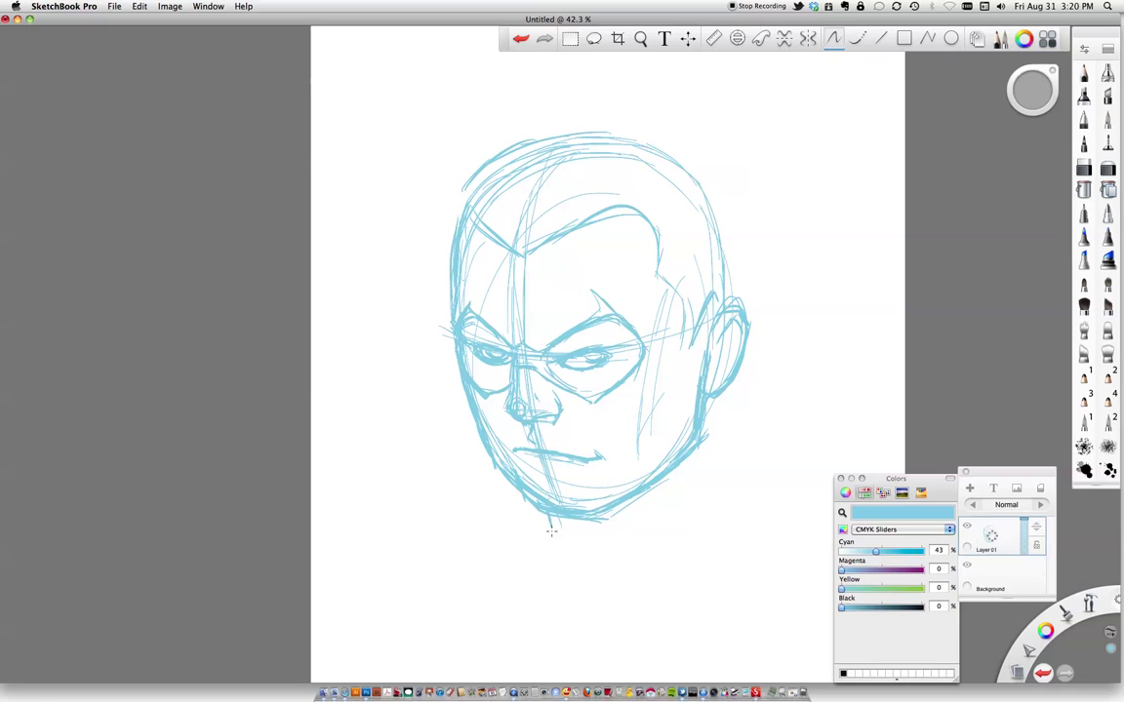
mouse_move(544, 512)
mouse_down()
mouse_move(580, 530)
mouse_move(578, 540)
mouse_move(570, 519)
mouse_move(582, 544)
mouse_move(592, 512)
mouse_move(590, 526)
mouse_move(636, 522)
mouse_move(701, 469)
mouse_up()
drag(709, 411, 713, 459)
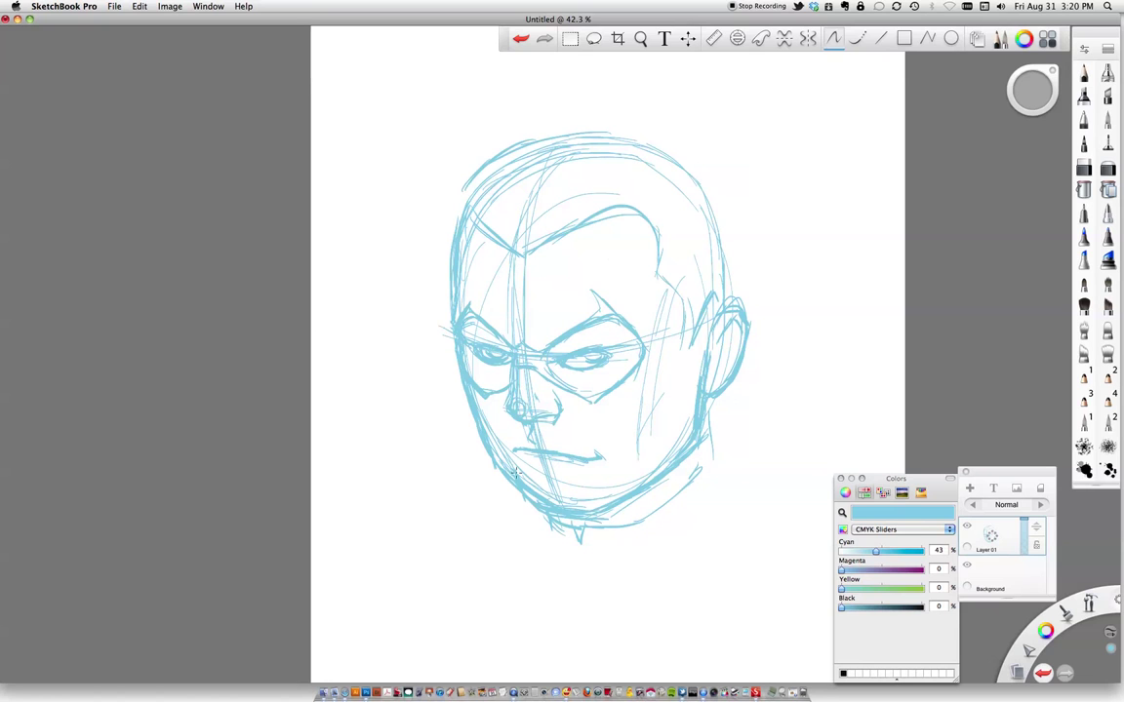
mouse_move(543, 511)
mouse_down()
mouse_move(558, 572)
mouse_move(550, 549)
mouse_move(503, 561)
mouse_up()
drag(470, 387, 487, 433)
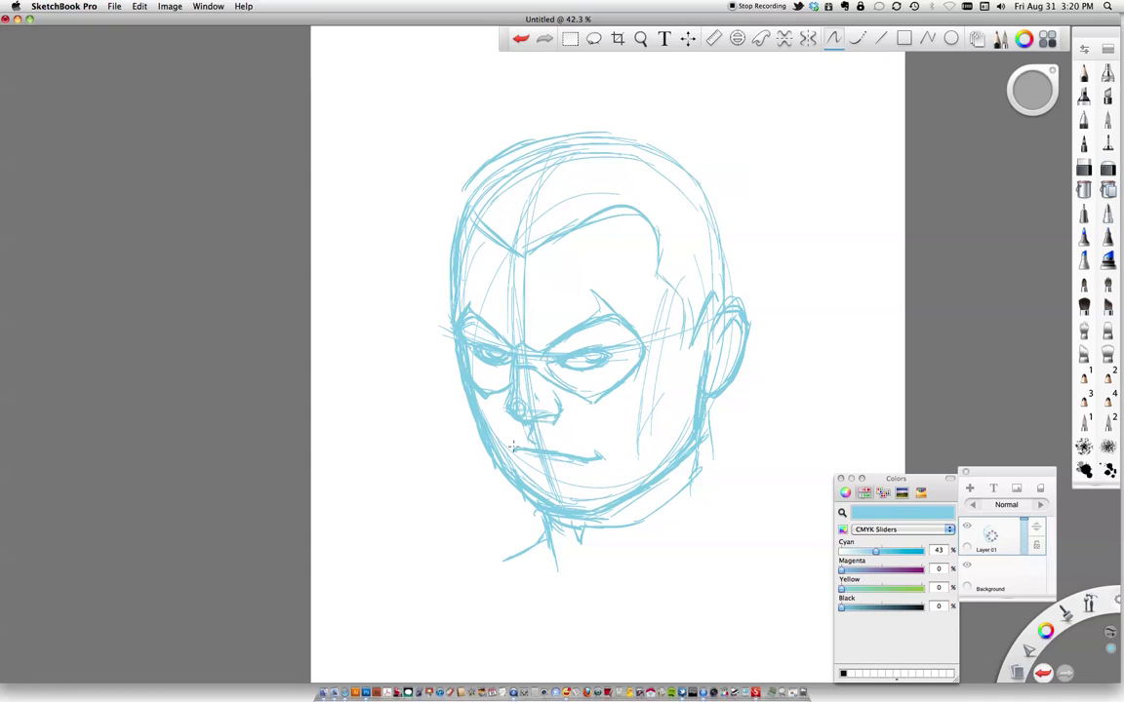
mouse_move(536, 469)
mouse_down()
mouse_move(560, 475)
mouse_move(543, 466)
mouse_up()
- Erase the rough nose below the mask
click(1083, 168)
mouse_move(511, 411)
mouse_down()
mouse_move(536, 419)
mouse_move(534, 433)
mouse_move(552, 398)
mouse_move(514, 391)
mouse_up()
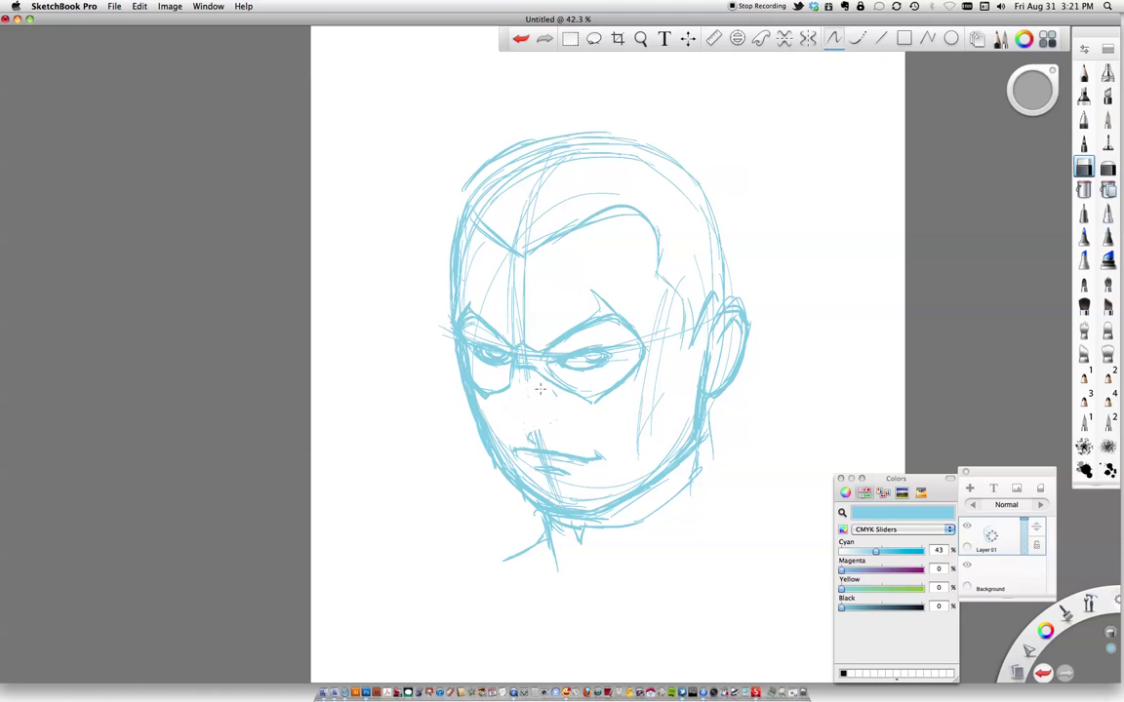
- Redraw the nose, its bridge and the groove above the lip using Inking Brush 1 from the Basic set
key(space)
drag(570, 434, 649, 450)
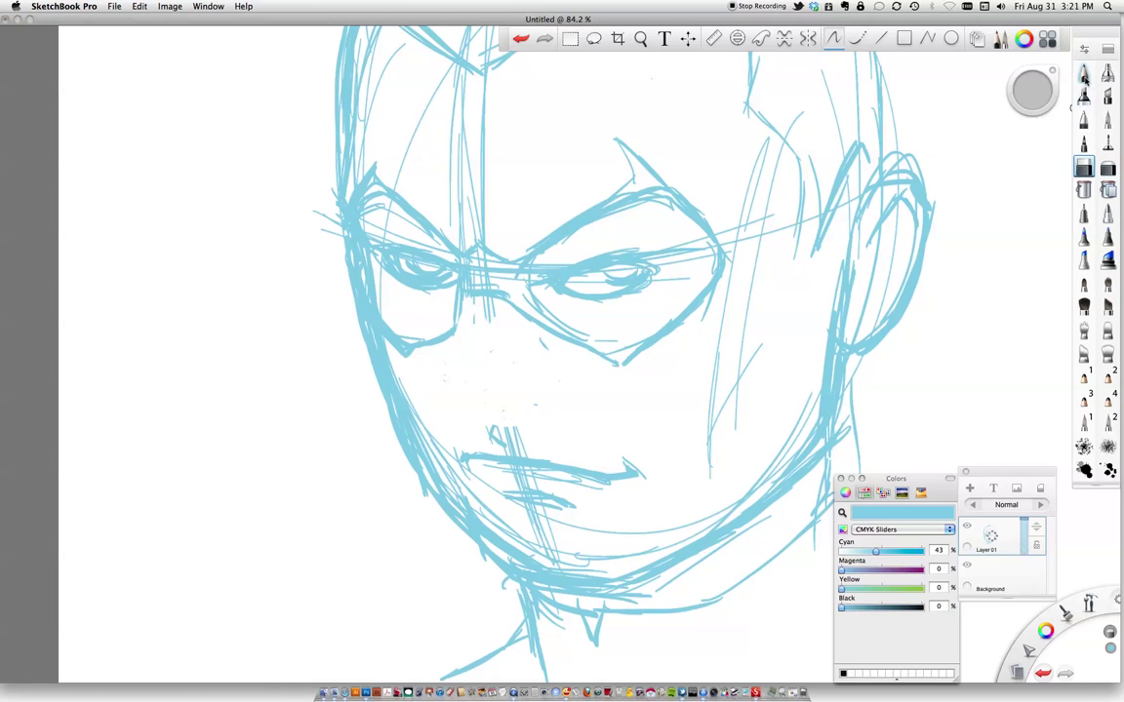
click(1082, 73)
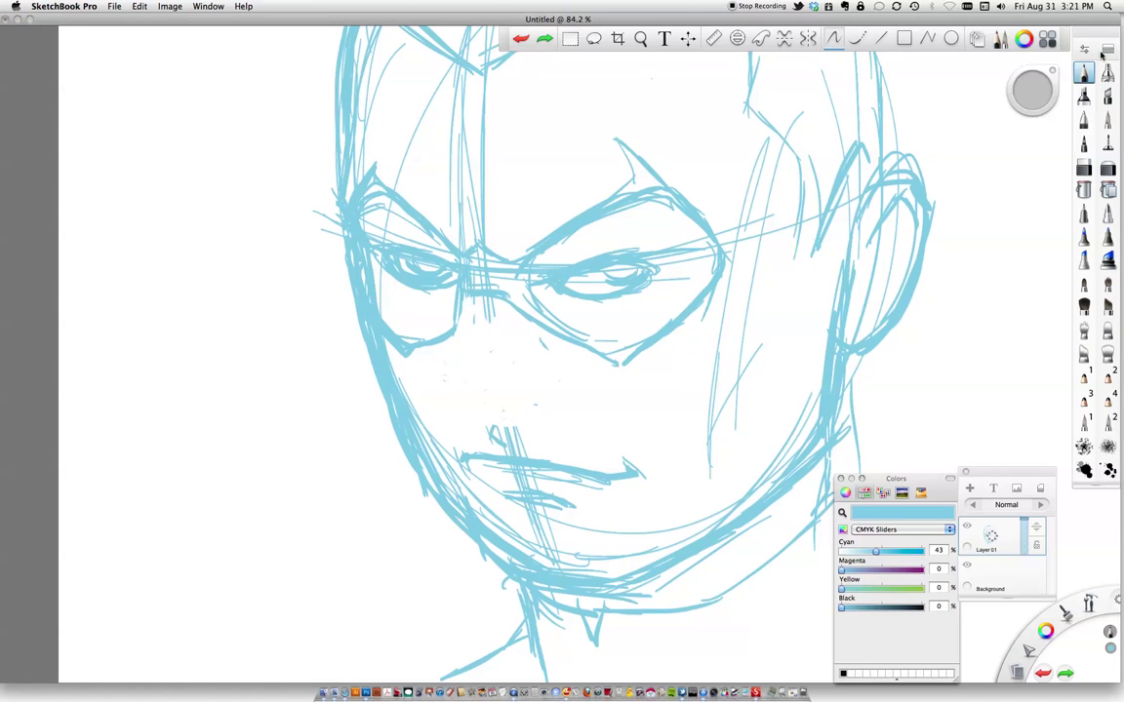
click(999, 40)
click(971, 148)
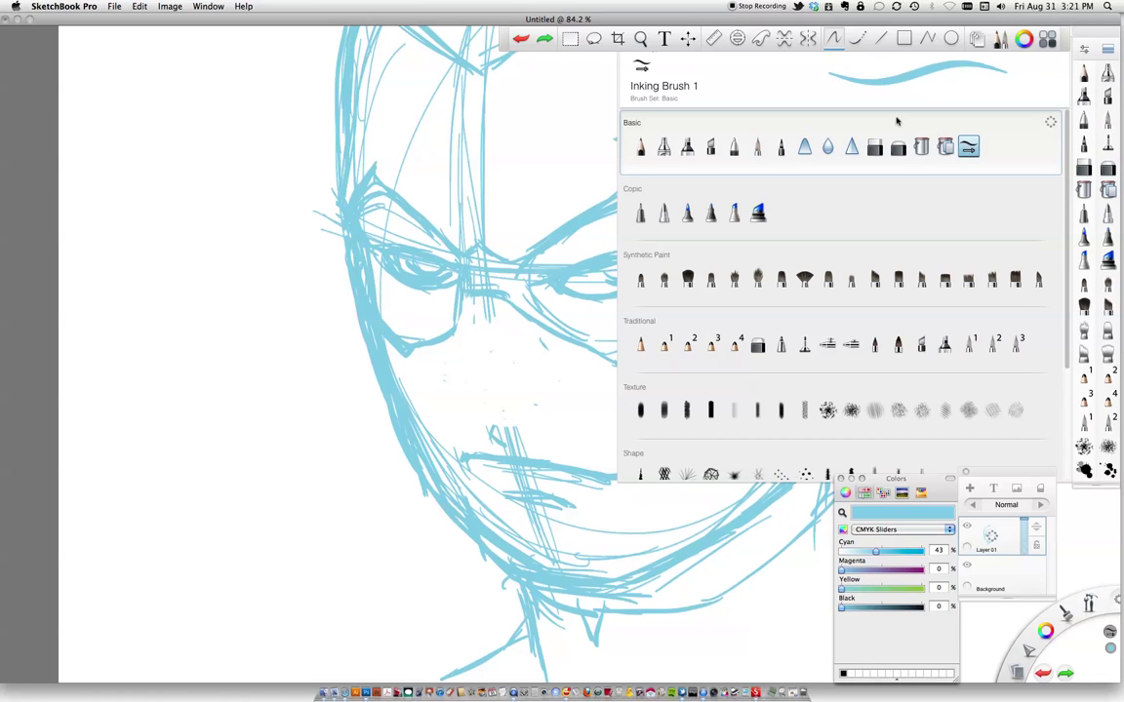
click(518, 323)
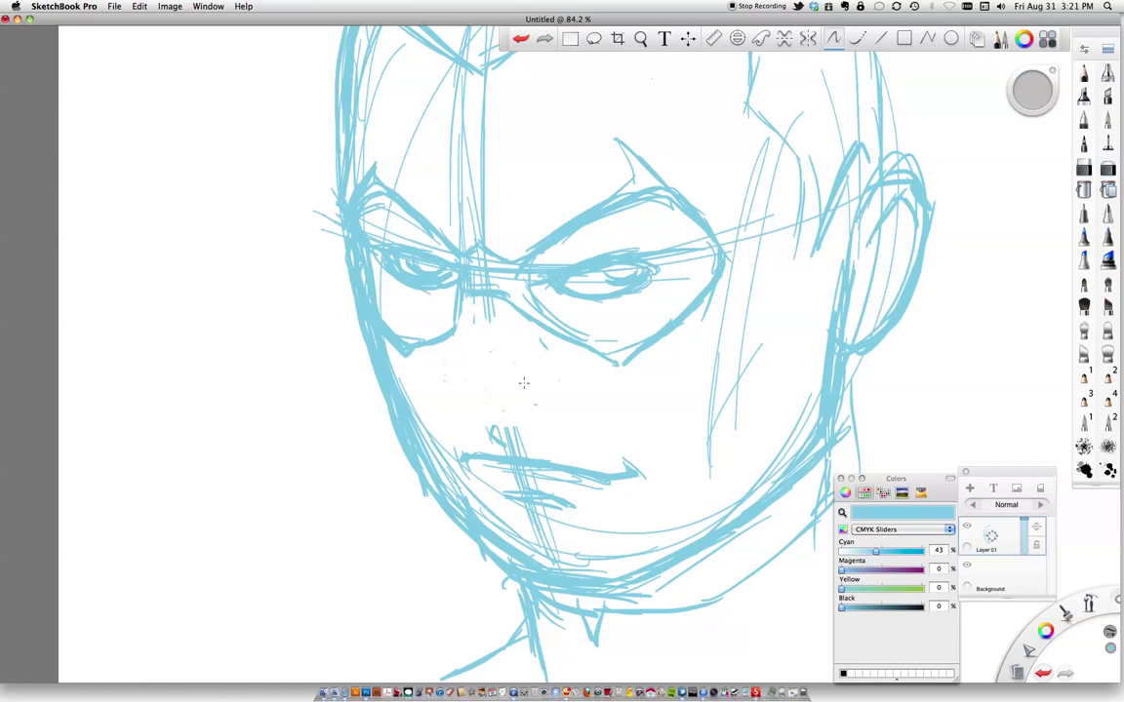
mouse_move(451, 387)
mouse_down()
mouse_move(483, 411)
mouse_move(552, 388)
mouse_up()
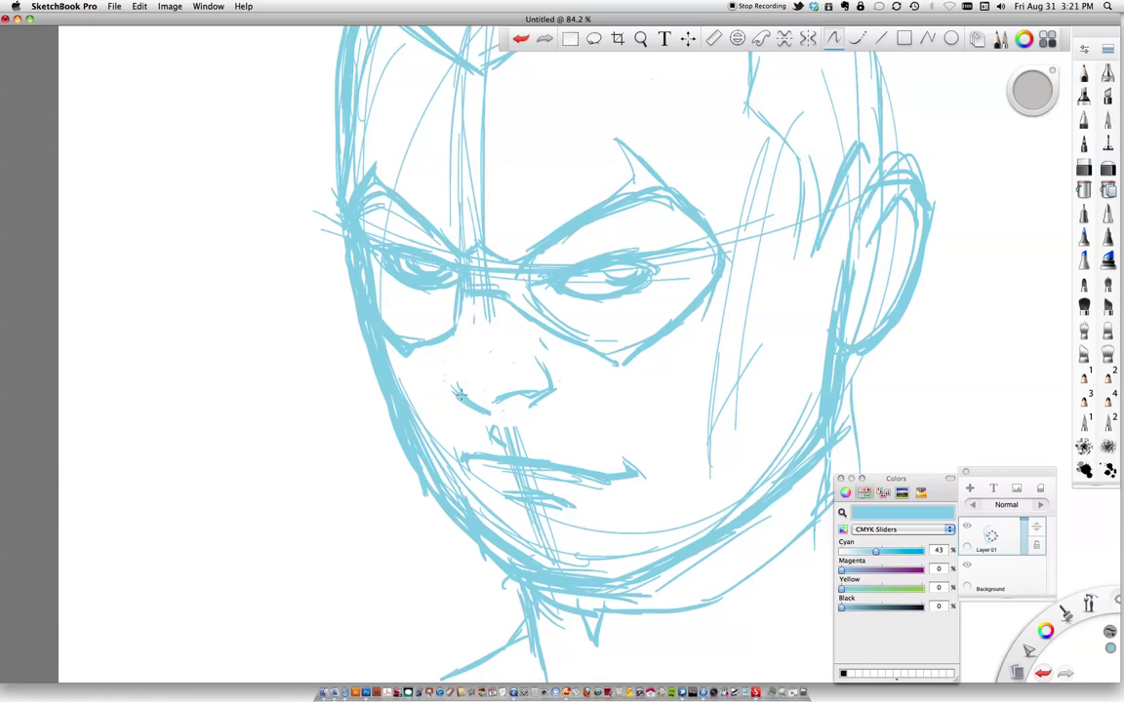
drag(490, 417, 503, 447)
mouse_move(452, 388)
mouse_down()
mouse_move(462, 361)
mouse_move(451, 390)
mouse_move(480, 407)
mouse_up()
mouse_move(459, 355)
mouse_down()
mouse_move(464, 291)
mouse_move(456, 363)
mouse_up()
drag(459, 255, 460, 314)
- Thicken the mask outline around the larger eye, with sharp points above the brow and below on the cheek
mouse_move(591, 212)
mouse_down()
mouse_move(639, 178)
mouse_move(628, 189)
mouse_move(620, 136)
mouse_up()
mouse_move(619, 135)
mouse_down()
mouse_move(698, 205)
mouse_move(712, 251)
mouse_move(695, 298)
mouse_up()
mouse_move(728, 260)
mouse_down()
mouse_move(658, 355)
mouse_move(626, 382)
mouse_up()
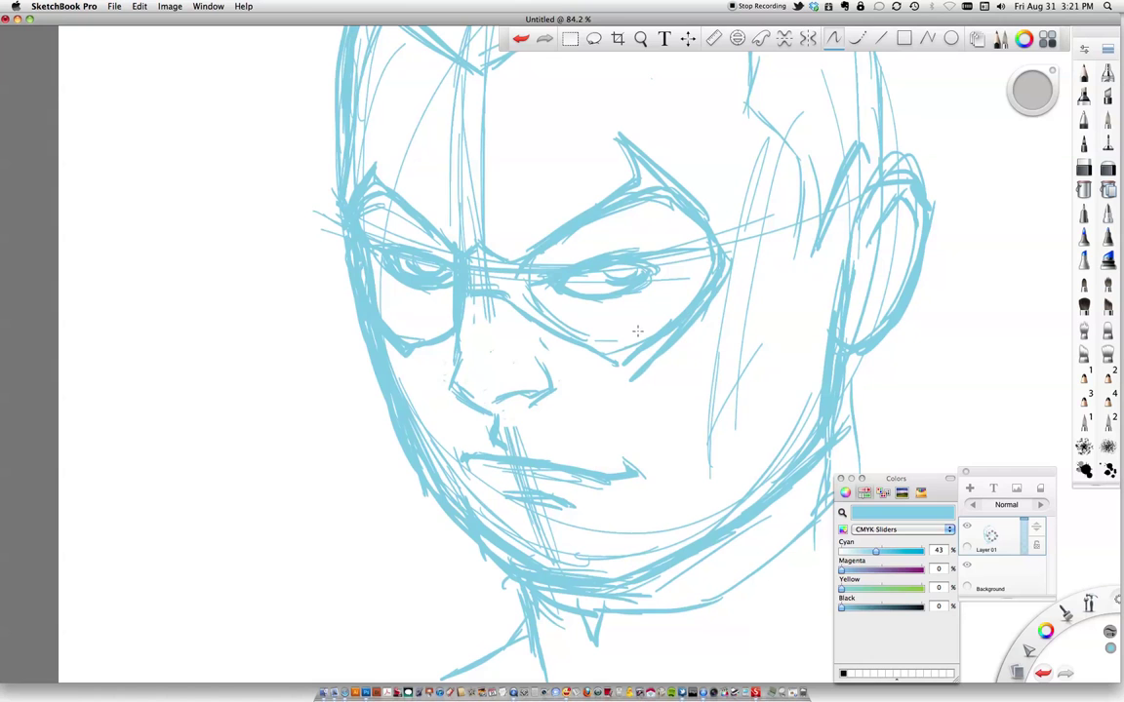
mouse_move(555, 335)
mouse_down()
mouse_move(505, 294)
mouse_move(465, 285)
mouse_move(614, 370)
mouse_up()
drag(616, 367, 622, 388)
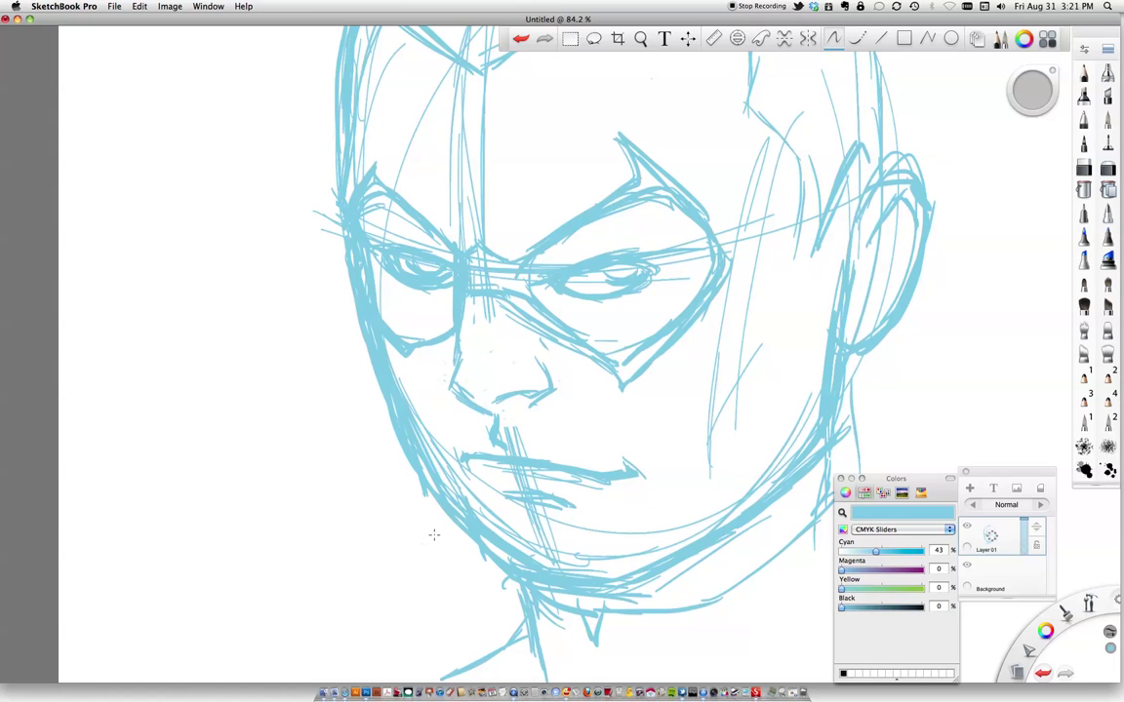
- Sketch a hand held against the chin, with its upper finger extending outward past the jaw
key(space)
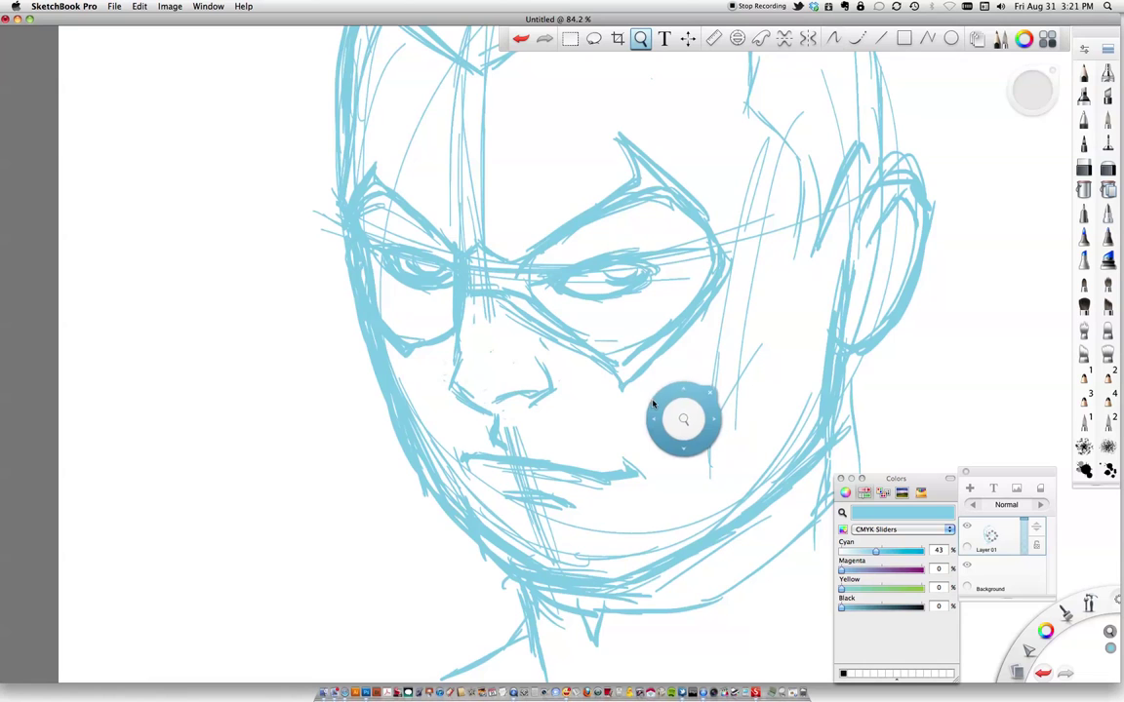
mouse_move(672, 418)
mouse_down()
mouse_move(583, 422)
mouse_move(601, 422)
mouse_move(590, 456)
mouse_up()
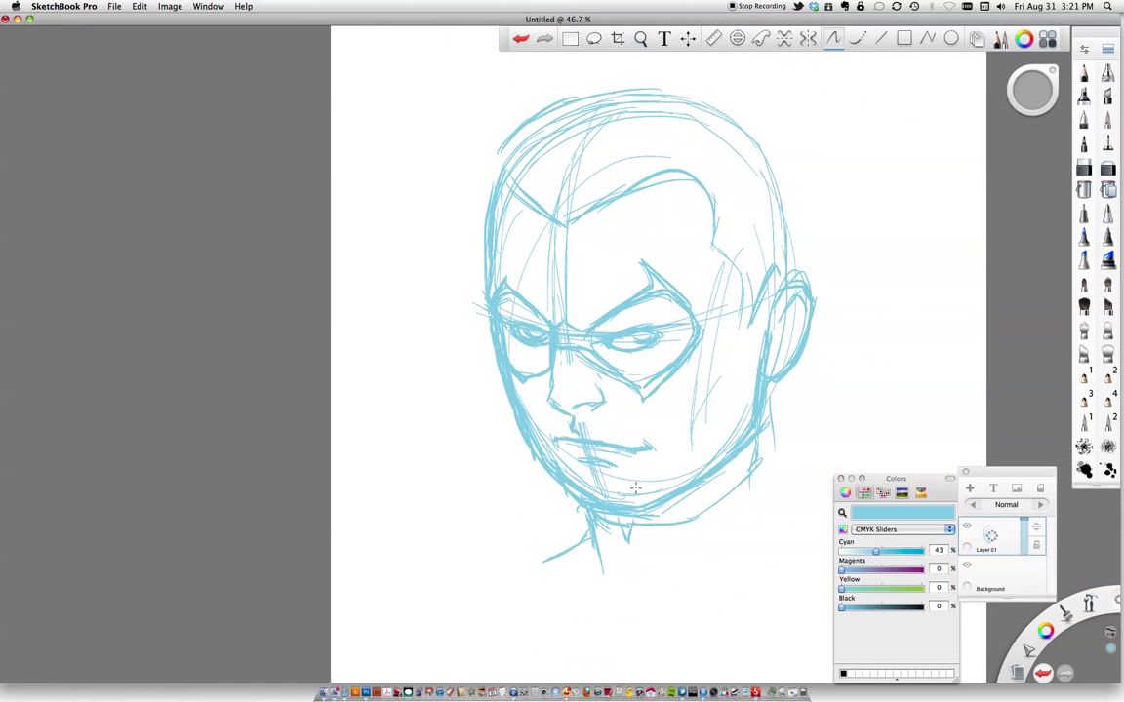
drag(490, 425, 627, 492)
mouse_move(485, 411)
mouse_down()
mouse_move(455, 433)
mouse_move(493, 423)
mouse_move(450, 427)
mouse_move(410, 459)
mouse_up()
mouse_move(440, 431)
mouse_down()
mouse_move(409, 459)
mouse_move(438, 464)
mouse_move(456, 436)
mouse_move(503, 460)
mouse_move(536, 507)
mouse_move(629, 528)
mouse_move(596, 534)
mouse_up()
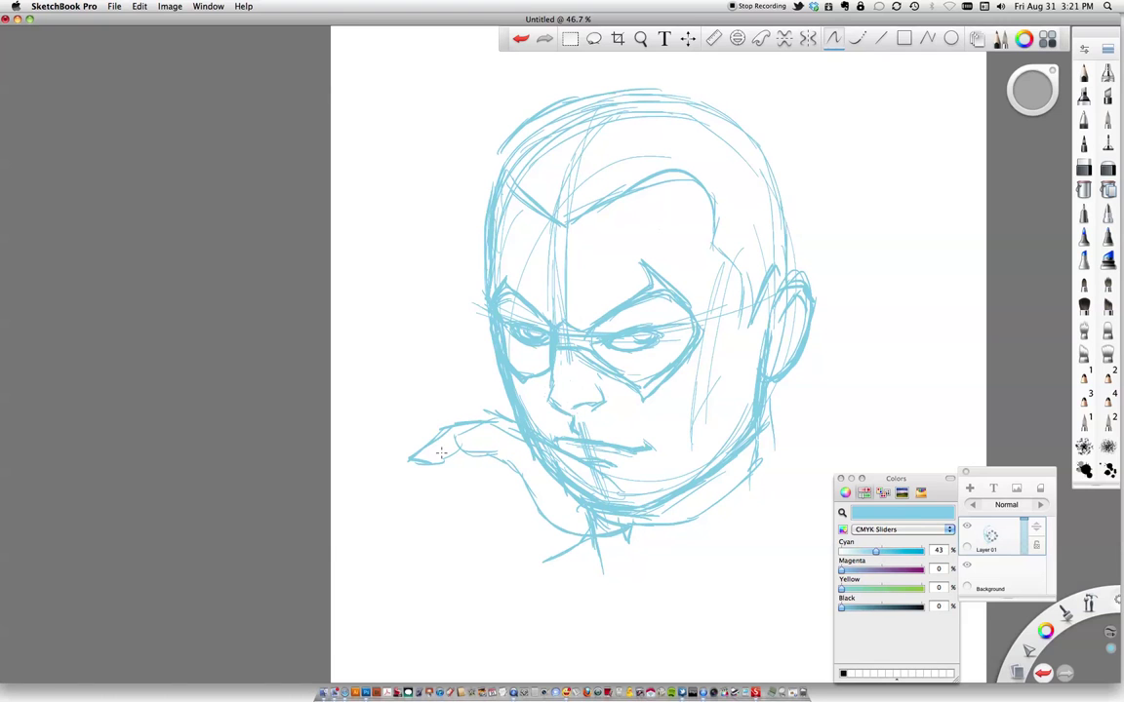
mouse_move(493, 419)
mouse_down()
mouse_move(458, 408)
mouse_move(413, 423)
mouse_move(390, 488)
mouse_move(456, 438)
mouse_up()
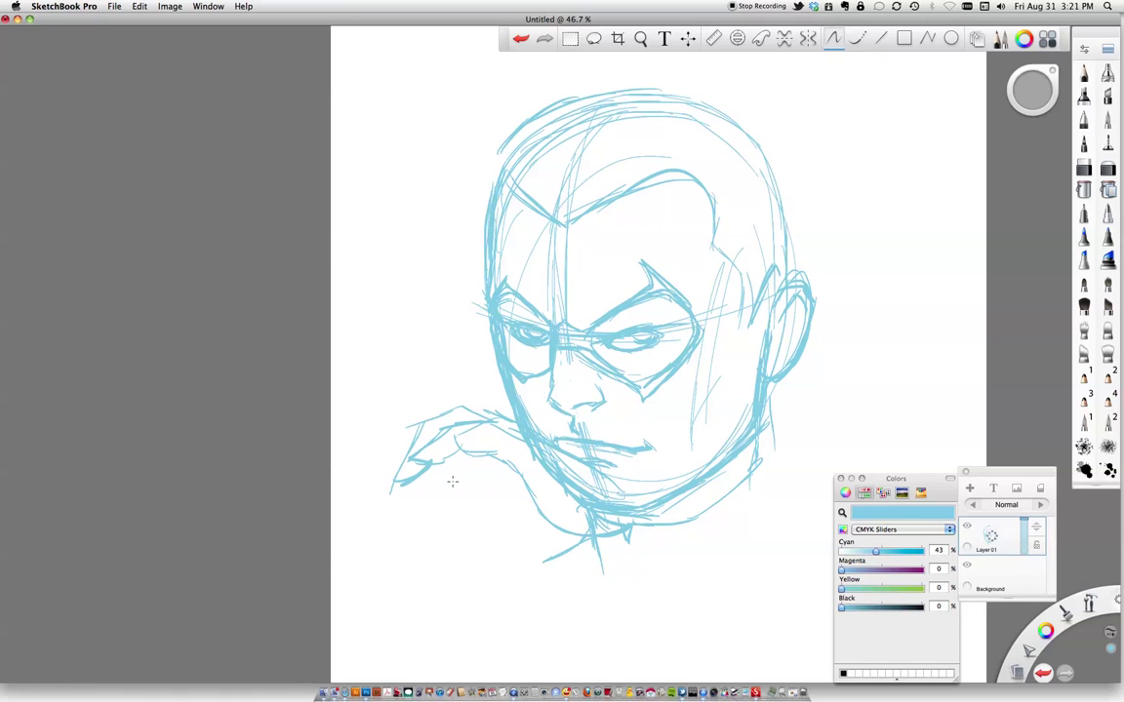
- Sketch the hand's lower curled finger beneath the chin and a long forearm line running diagonally down from the jaw
drag(542, 562, 520, 554)
drag(634, 529, 738, 577)
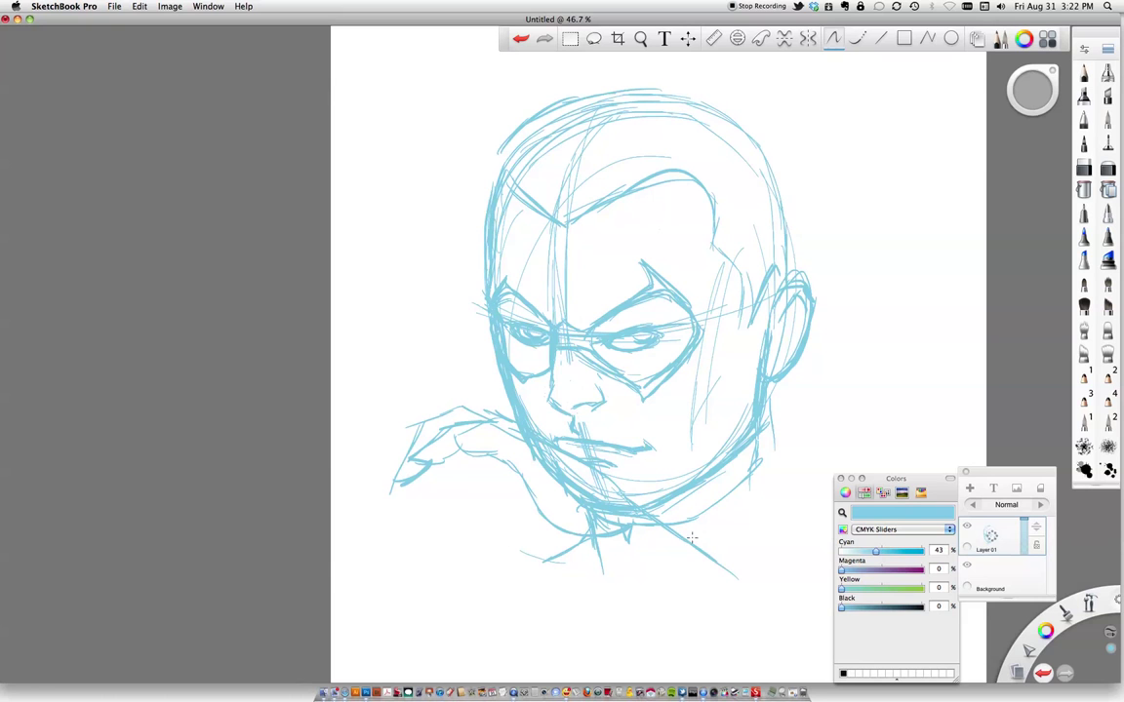
drag(634, 529, 782, 602)
drag(610, 546, 551, 553)
drag(566, 561, 460, 509)
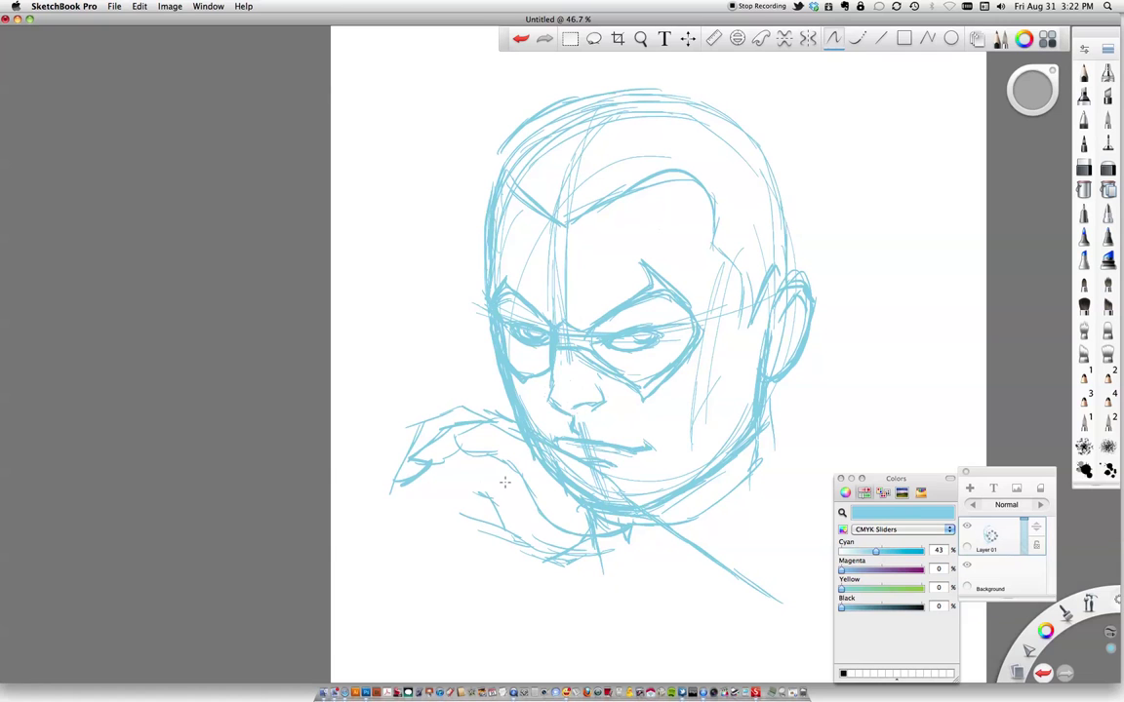
drag(514, 550, 444, 522)
drag(443, 522, 487, 504)
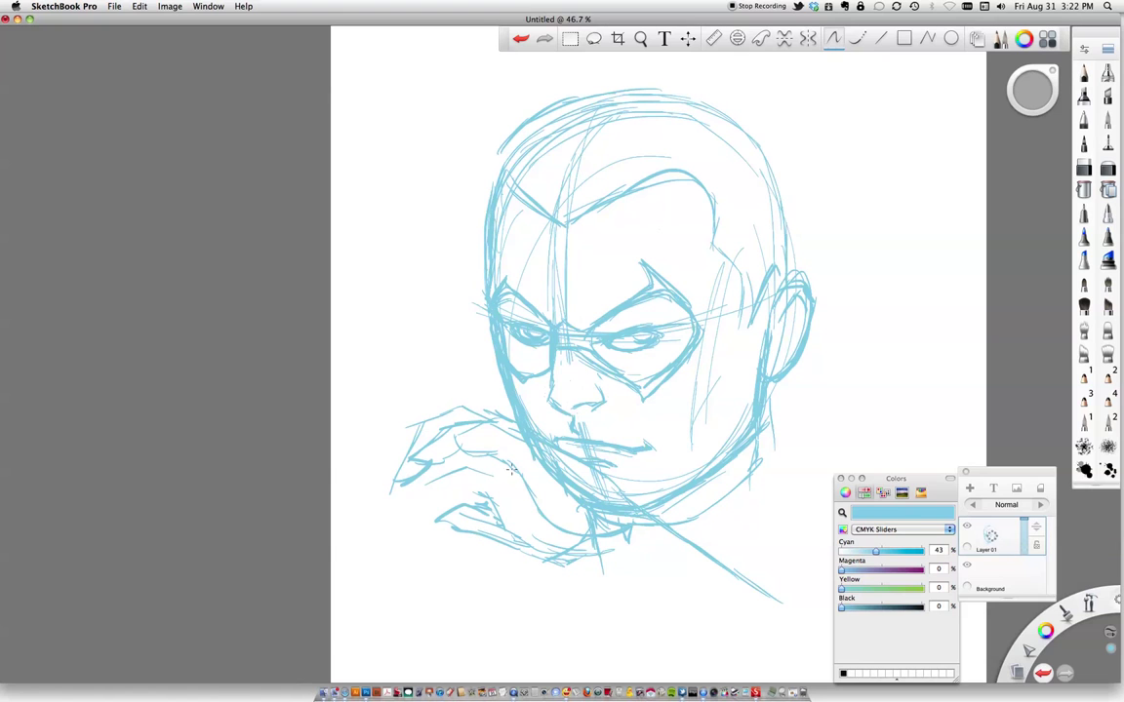
- Reinforce the upper fingers and sketch the wrist below the chin with curved cuff lines across the forearm
drag(463, 447, 404, 460)
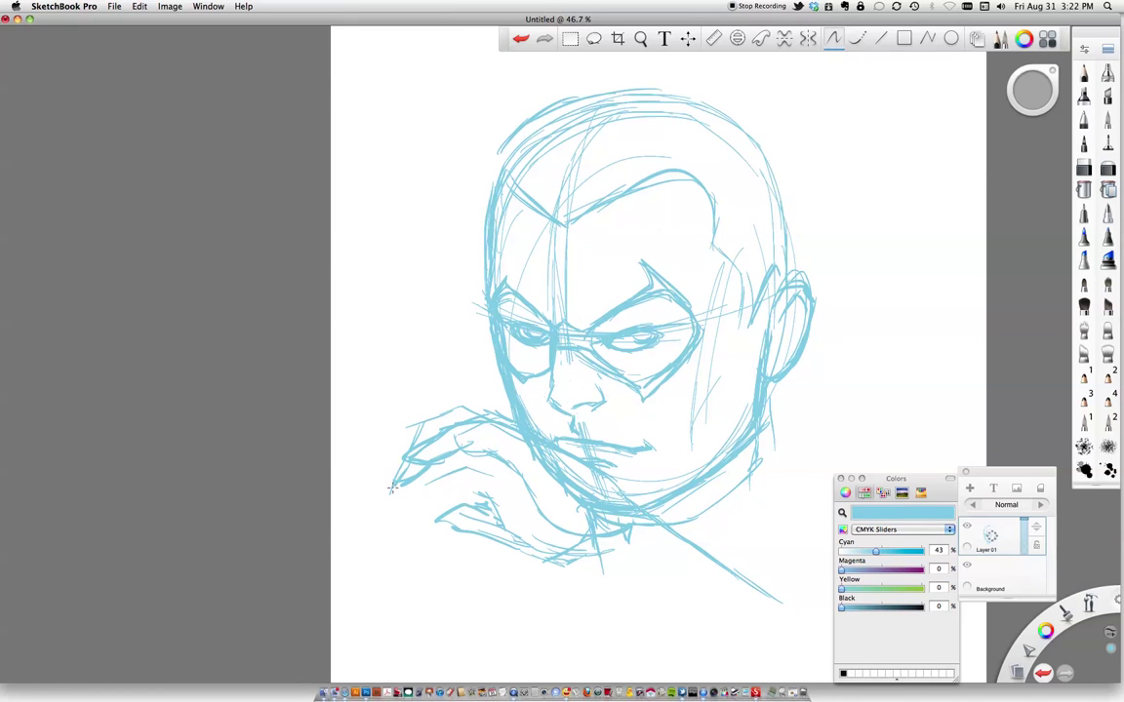
drag(407, 456, 395, 486)
drag(459, 435, 419, 459)
drag(627, 527, 602, 586)
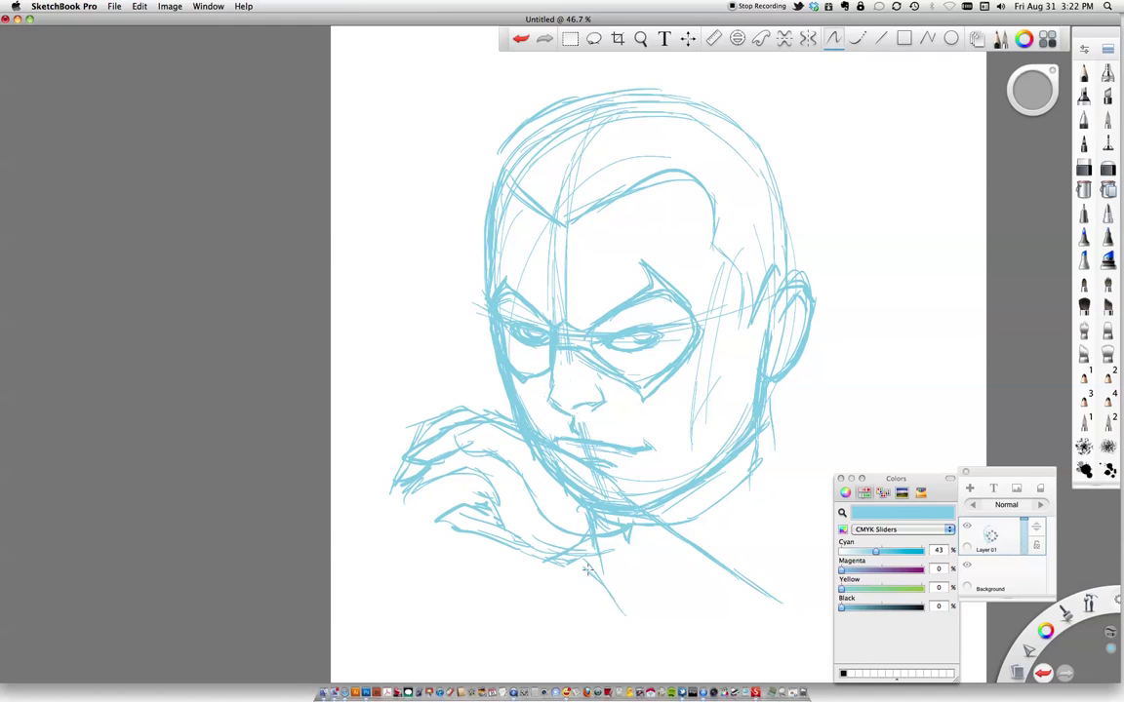
drag(683, 548, 629, 617)
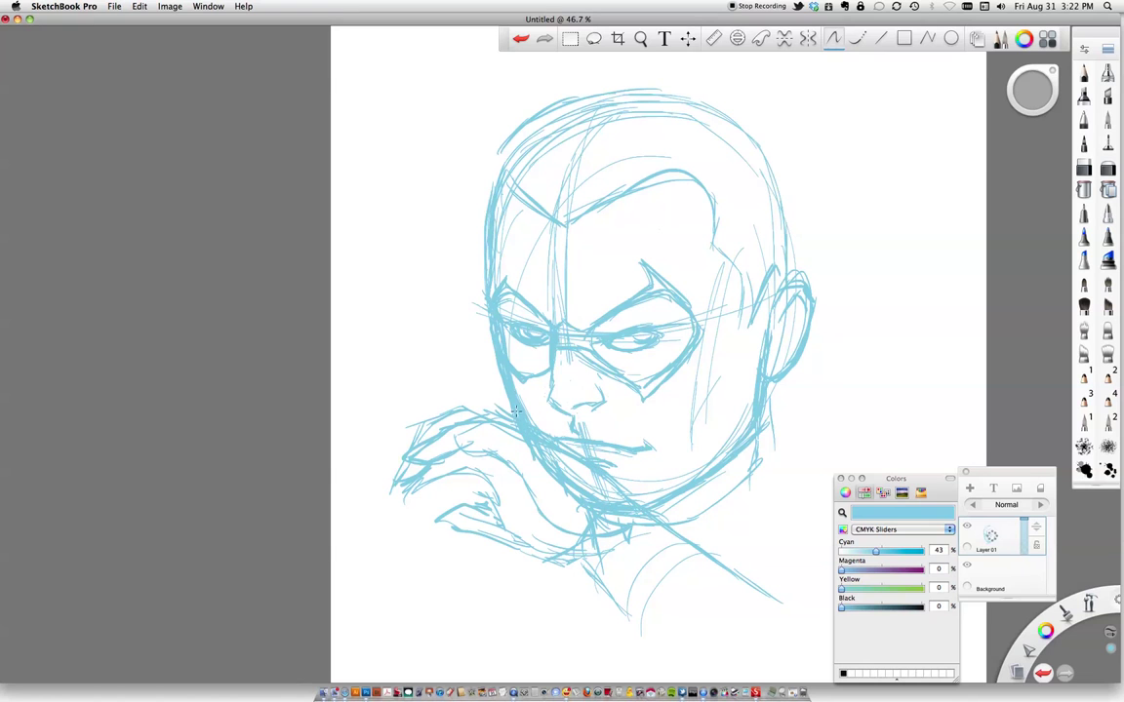
- Thicken the outer contour of the extended upper finger and the inner lines of the fingers and palm
mouse_move(516, 412)
mouse_down()
mouse_move(473, 407)
mouse_move(437, 422)
mouse_move(382, 481)
mouse_up()
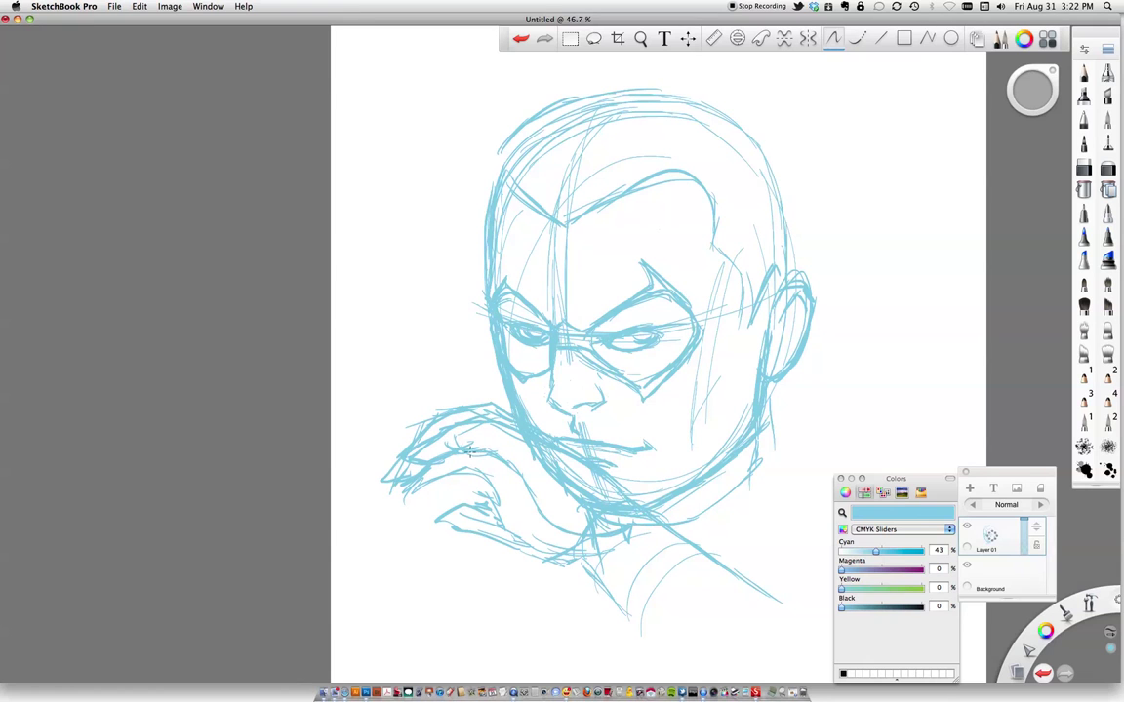
mouse_move(439, 401)
mouse_down()
mouse_move(480, 468)
mouse_move(525, 486)
mouse_move(560, 543)
mouse_up()
mouse_move(497, 523)
mouse_down()
mouse_move(442, 516)
mouse_move(488, 502)
mouse_move(478, 469)
mouse_up()
- Sketch the neck, collar and far shoulder, moving the Colors window clear of them, and rough in the near shoulder below the hand
drag(758, 454, 796, 503)
drag(919, 477, 1025, 238)
mouse_move(767, 405)
mouse_down()
mouse_move(765, 475)
mouse_move(808, 493)
mouse_up()
drag(771, 451, 845, 505)
mouse_move(785, 576)
mouse_down()
mouse_move(870, 488)
mouse_move(753, 484)
mouse_up()
drag(515, 580, 534, 589)
drag(481, 557, 574, 605)
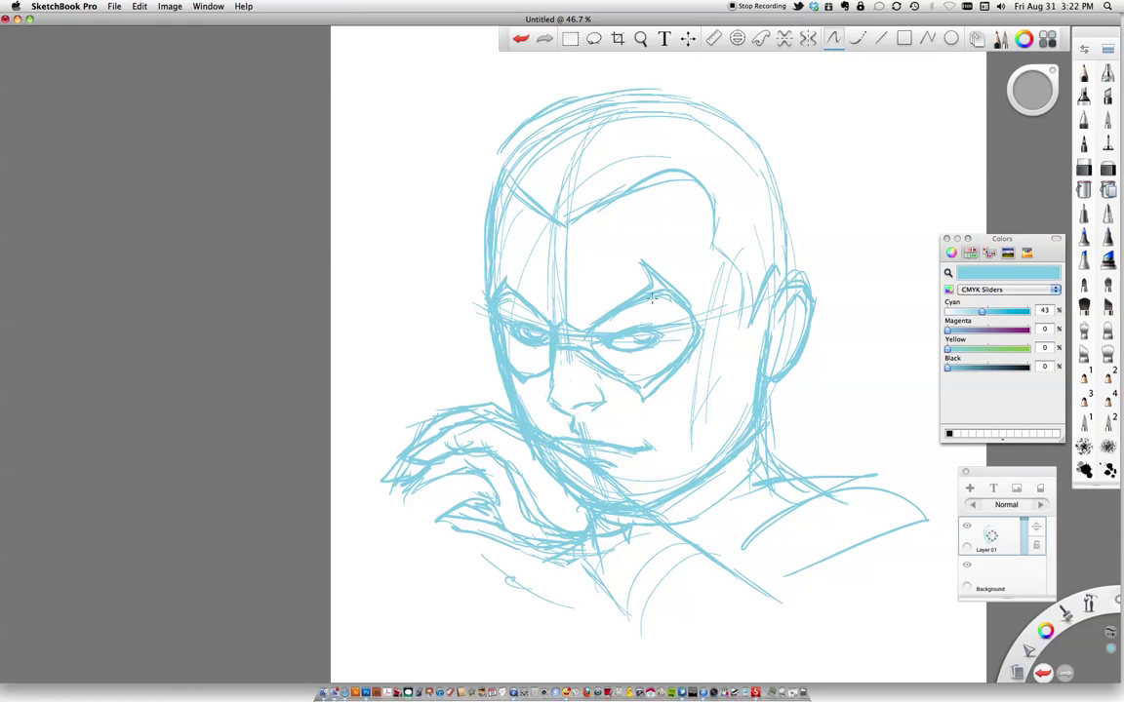
- Strengthen the skull outline with long curved strokes over the crown and down both sides of the head
drag(498, 156, 561, 101)
mouse_move(521, 139)
mouse_down()
mouse_move(767, 180)
mouse_move(783, 259)
mouse_up()
mouse_move(784, 232)
mouse_down()
mouse_move(778, 193)
mouse_move(556, 109)
mouse_up()
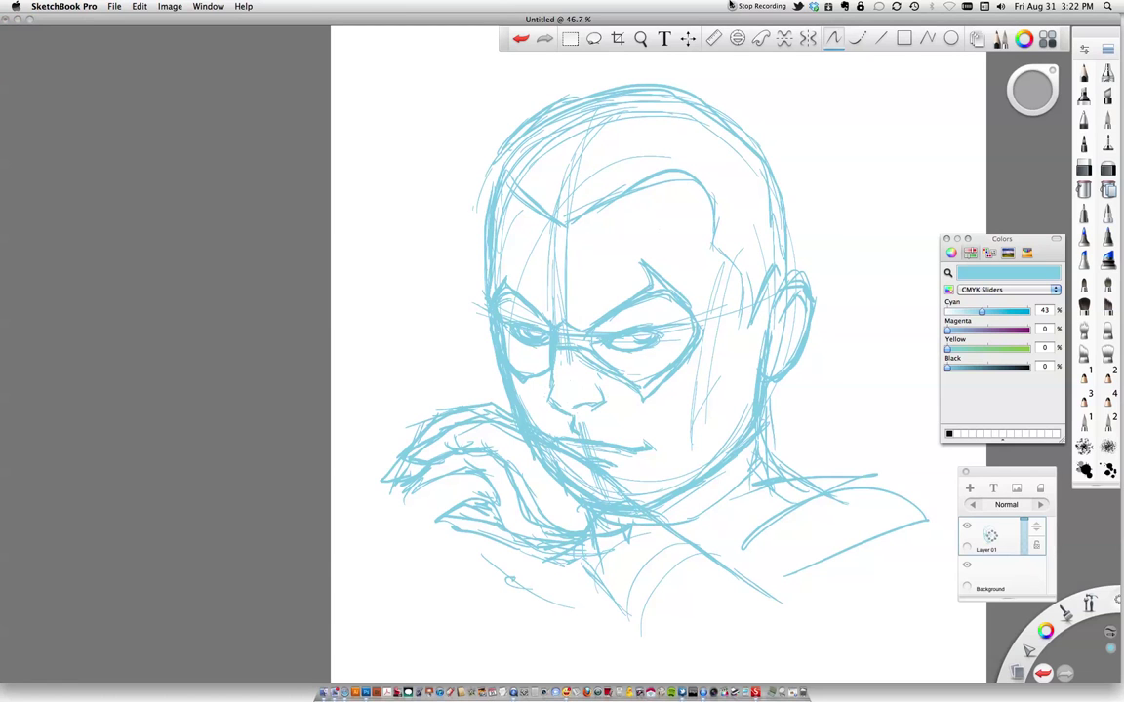